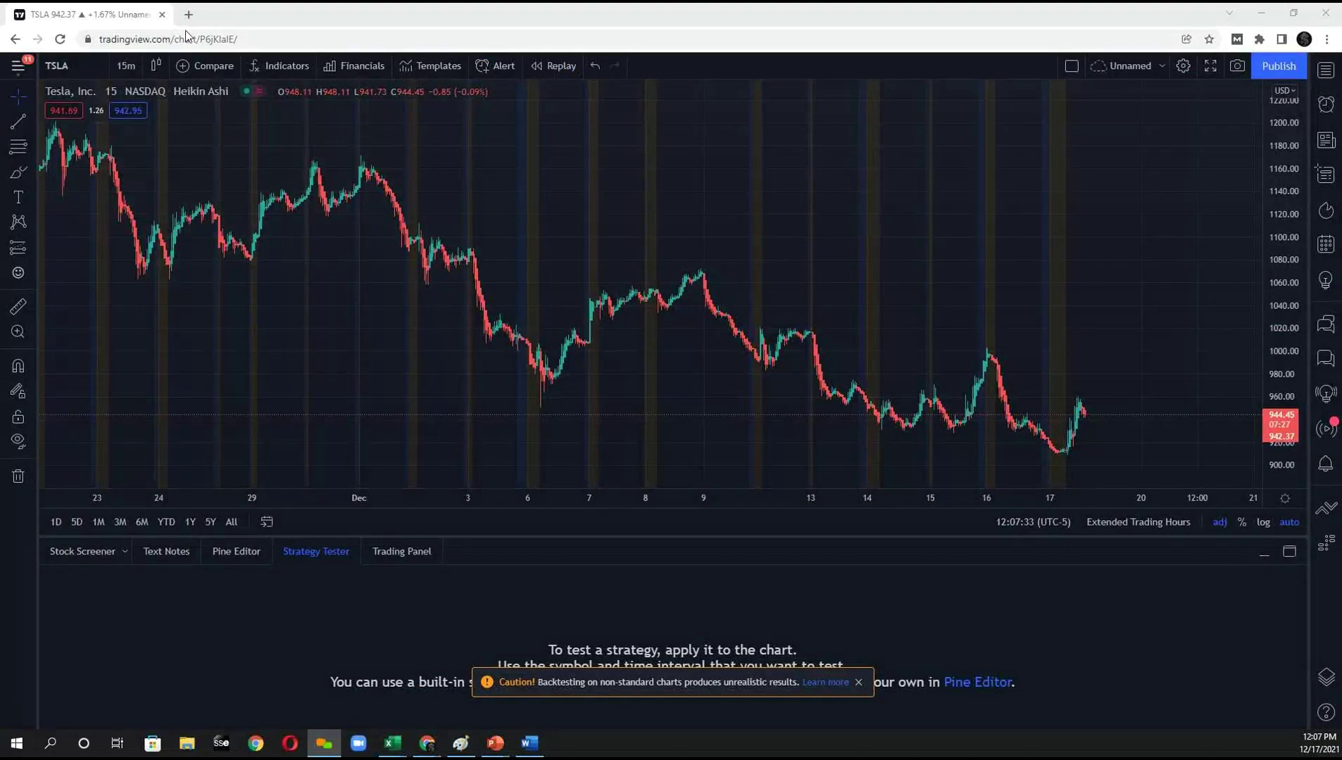
Load tradingview.com in a new tab, then return to the TSLA chart tab.
left_click(186, 15)
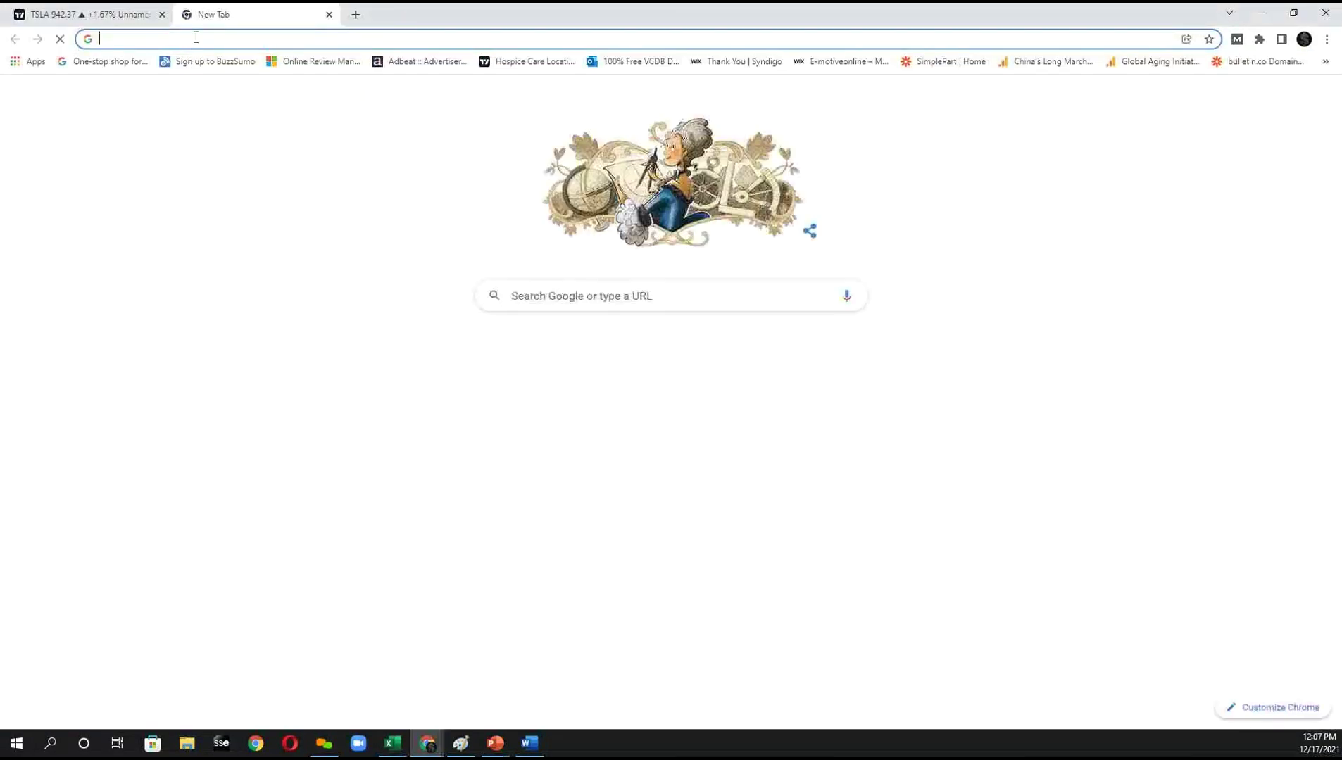
type("tra")
key("Return")
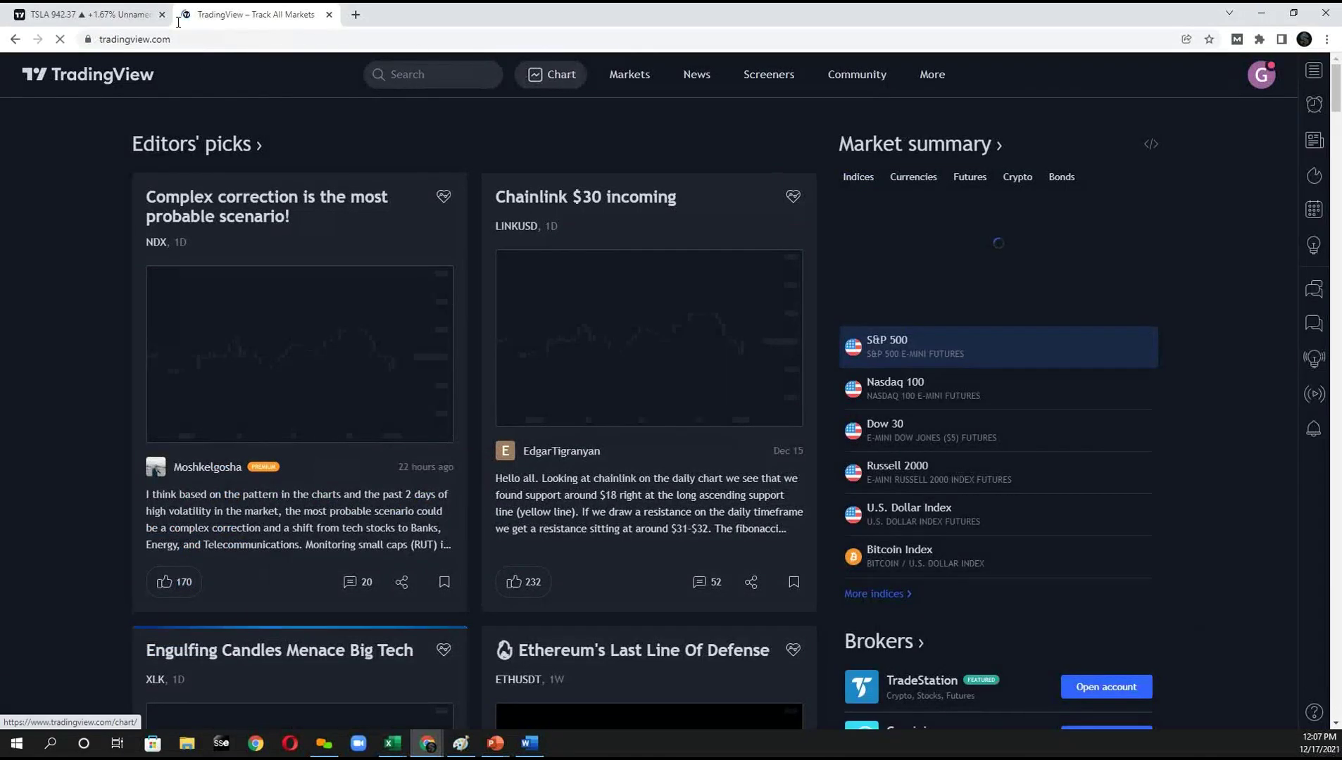
left_click(116, 14)
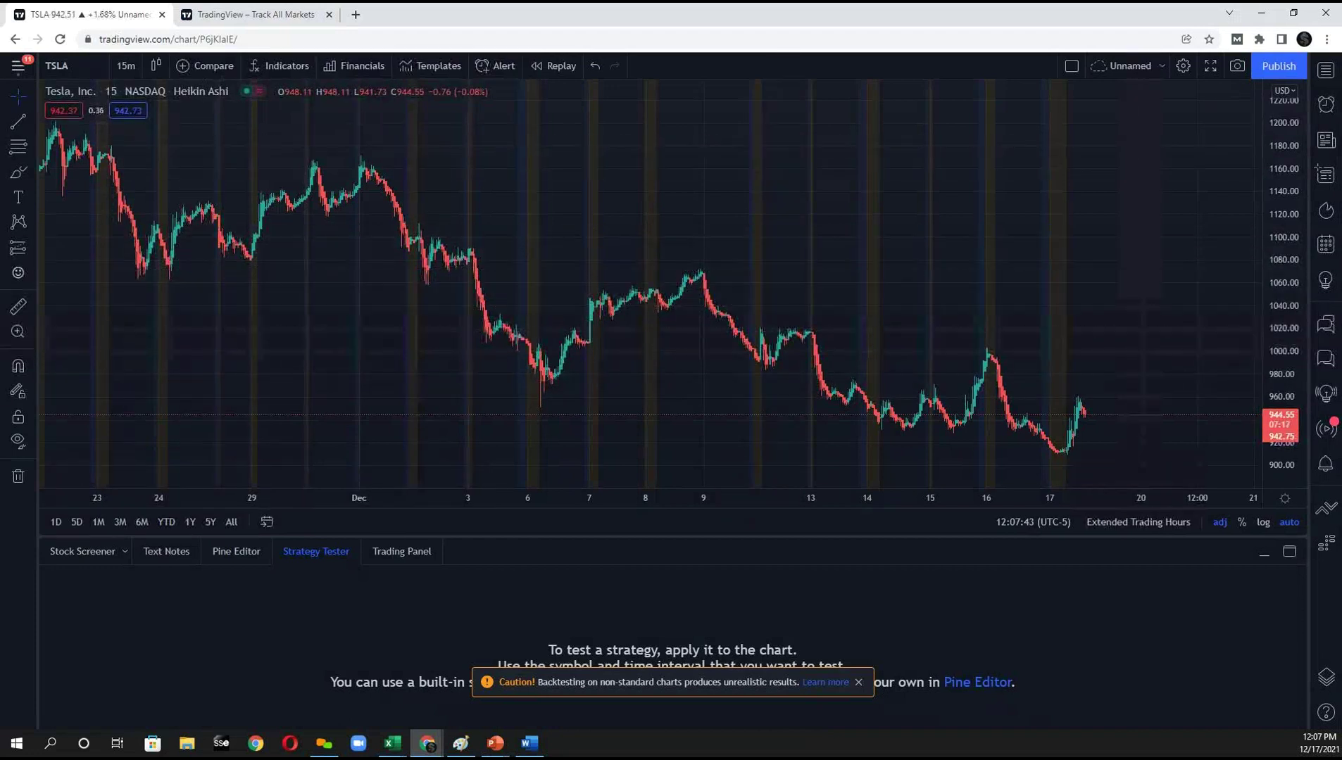
Keep the chart at 15 minutes and add the UltraAlgo w/Alerts invite-only strategy.
left_click(128, 66)
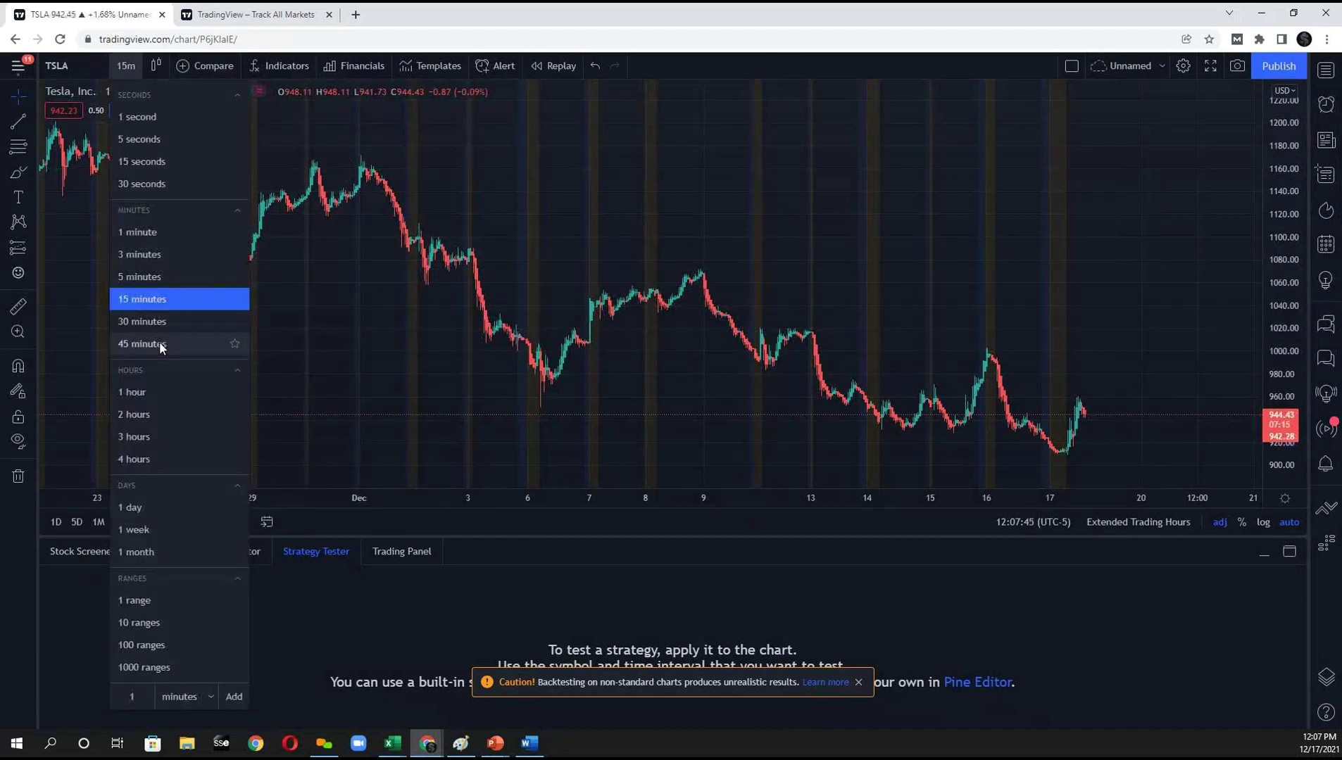
left_click(207, 329)
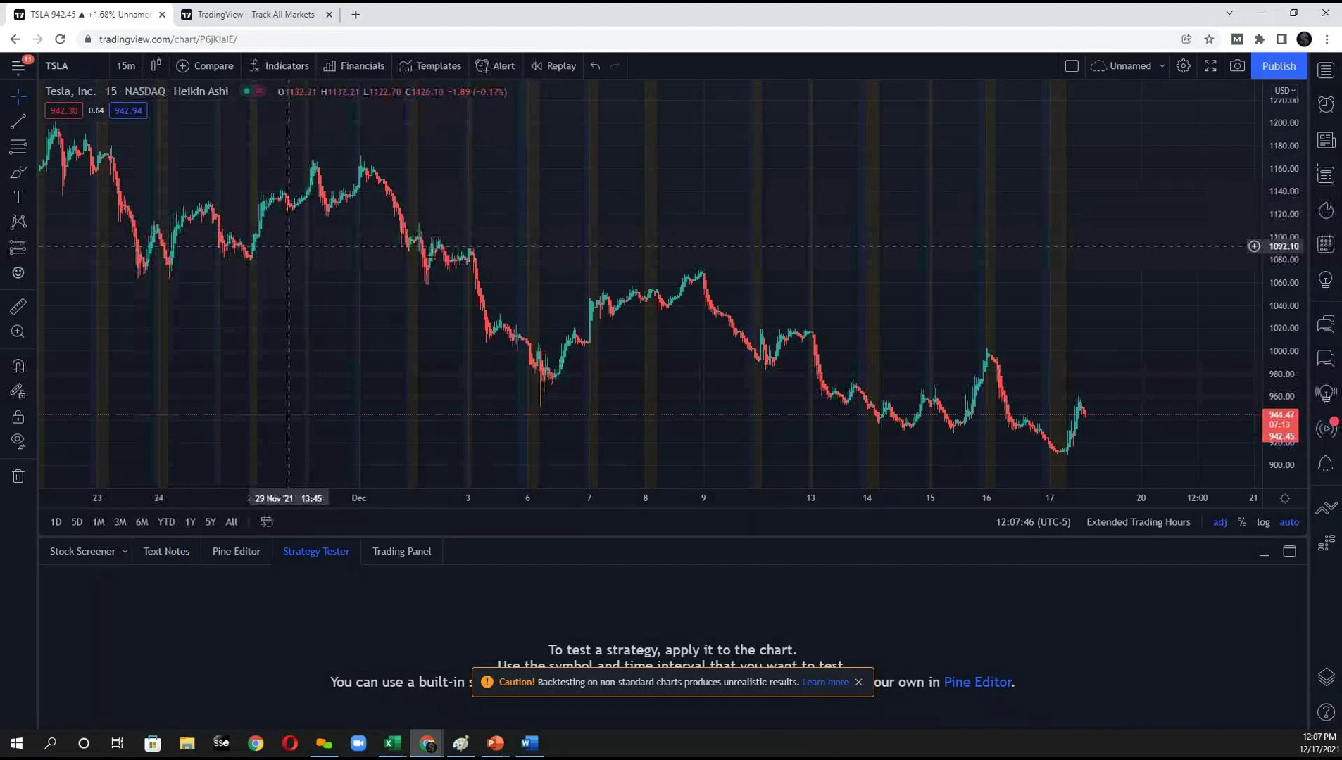
left_click(279, 64)
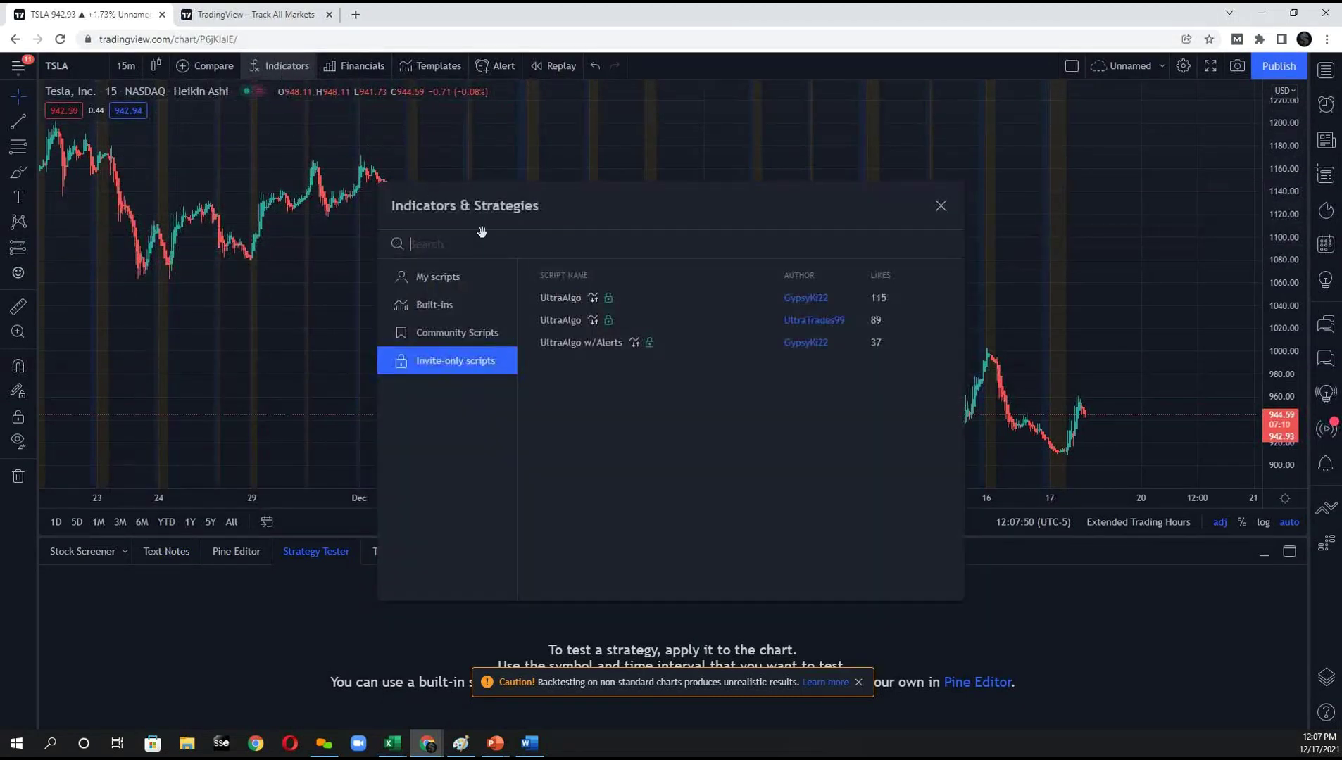
left_click(586, 343)
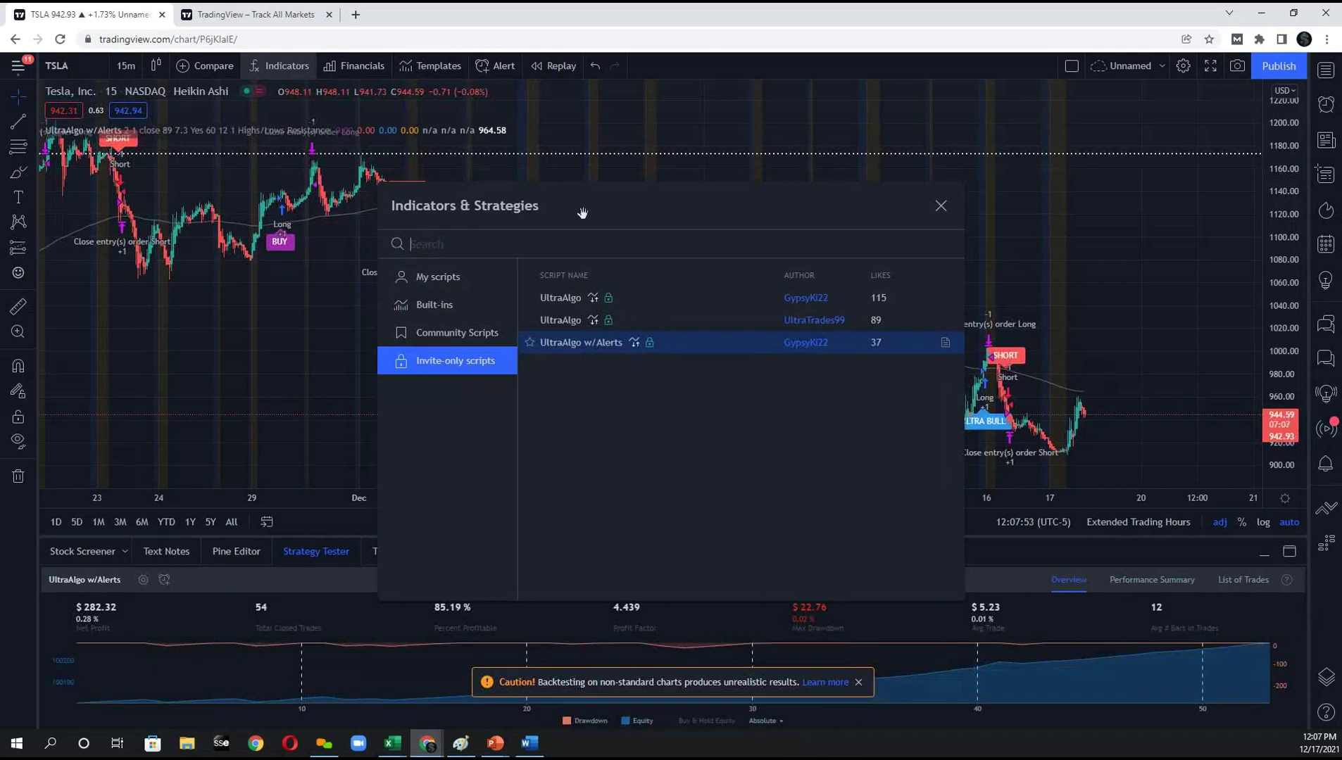
left_click(1003, 245)
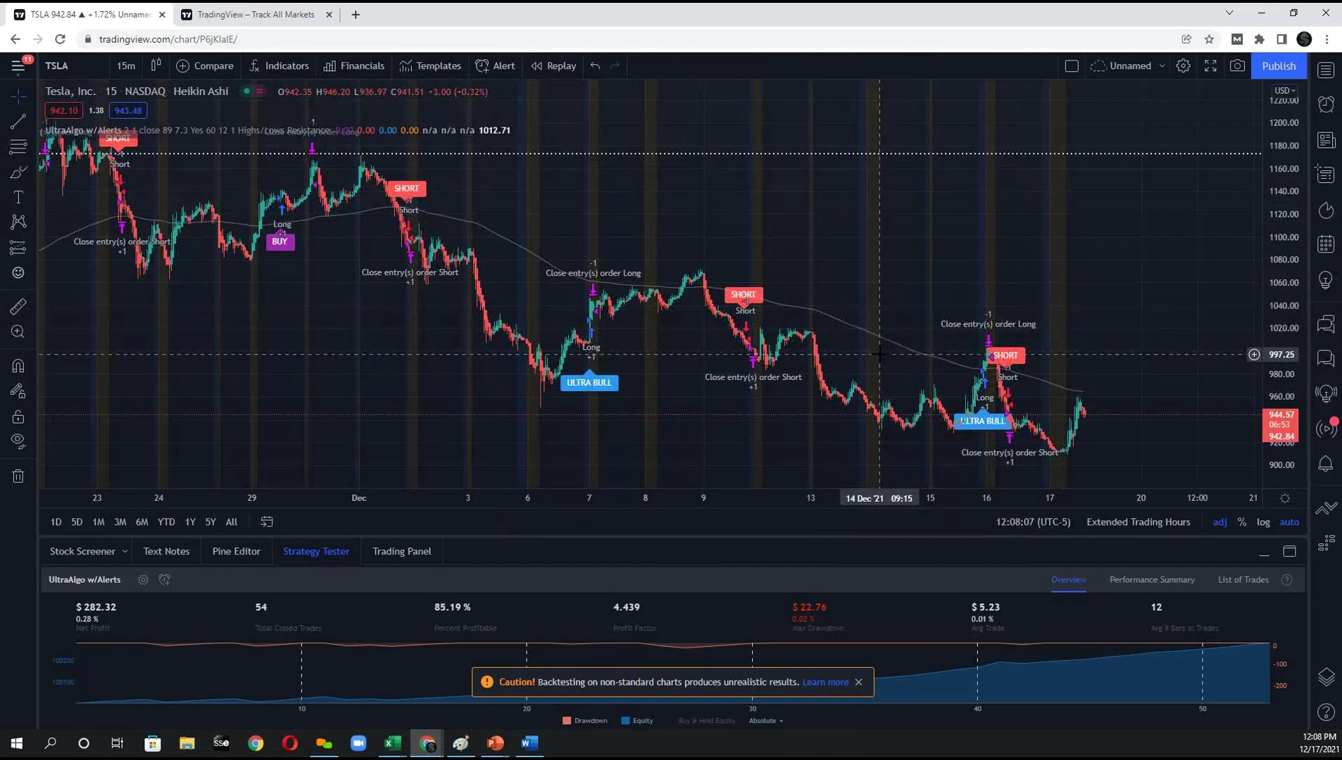
scroll(902, 335, "down", 1)
scroll(903, 335, "down", 2)
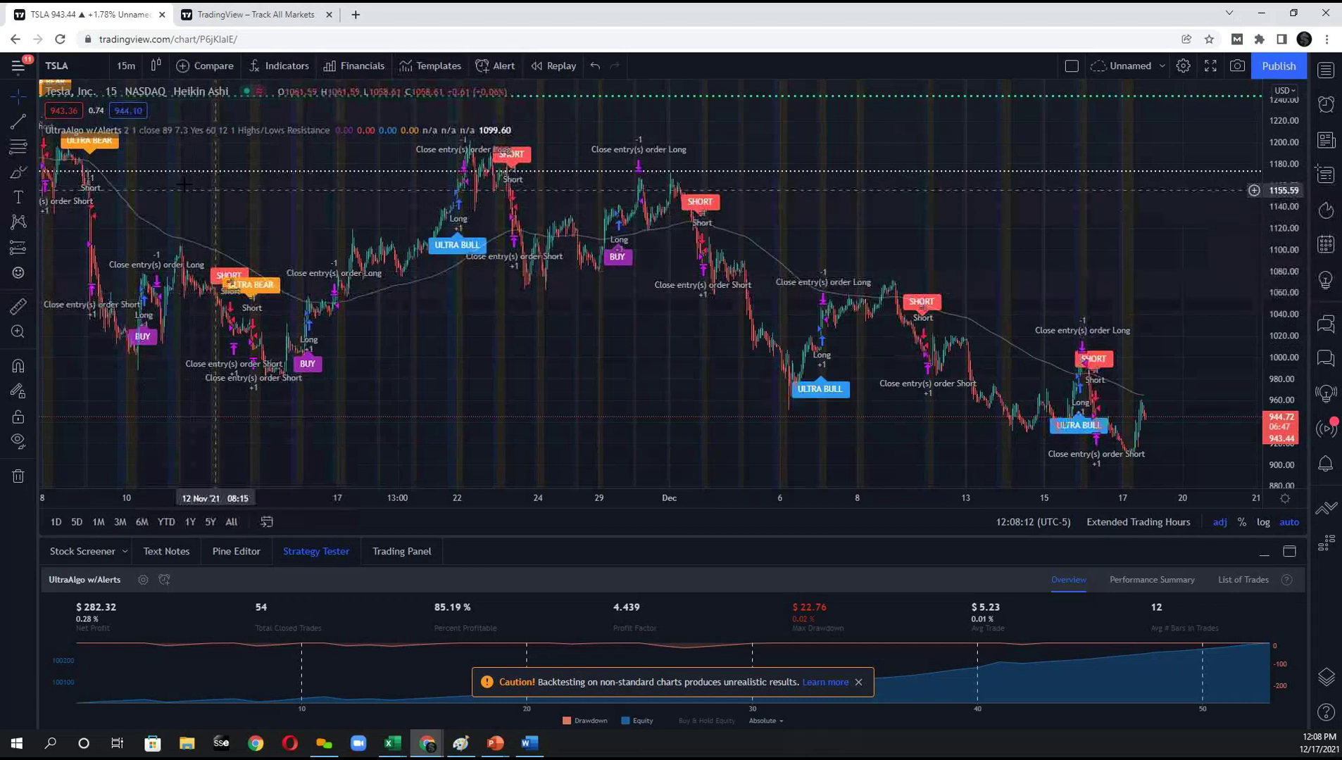
mouse_move(60, 133)
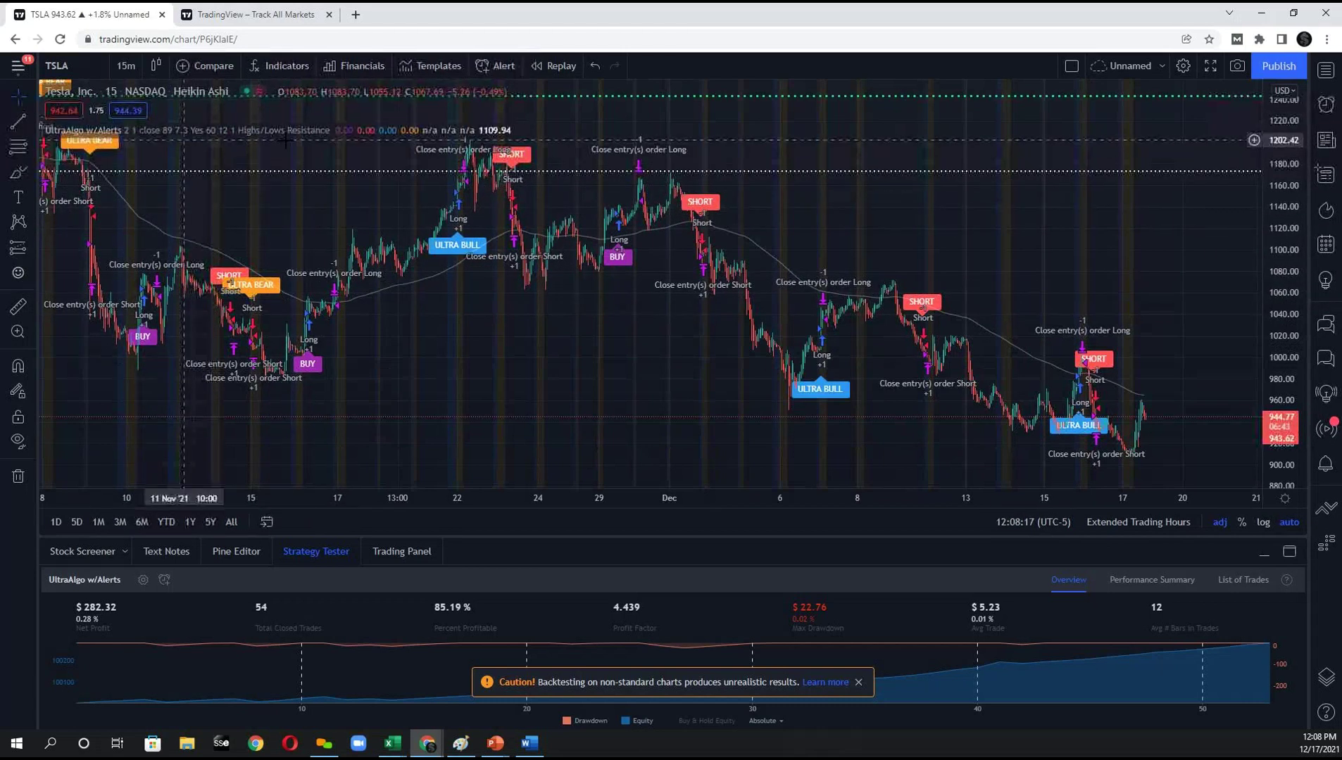
Turn off Signal Labels and the trade markers in the strategy's Style settings.
left_click(362, 130)
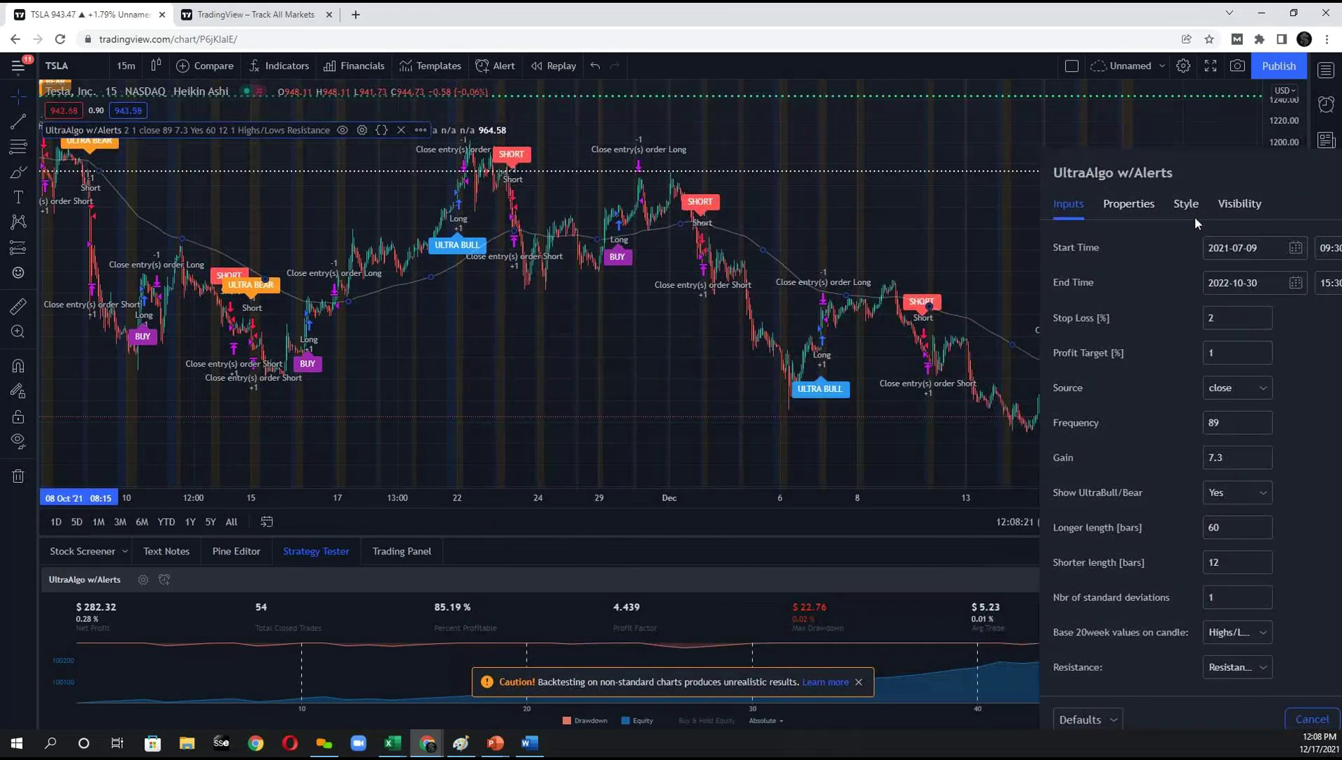
left_click(1189, 205)
left_click_drag(1204, 162, 1040, 109)
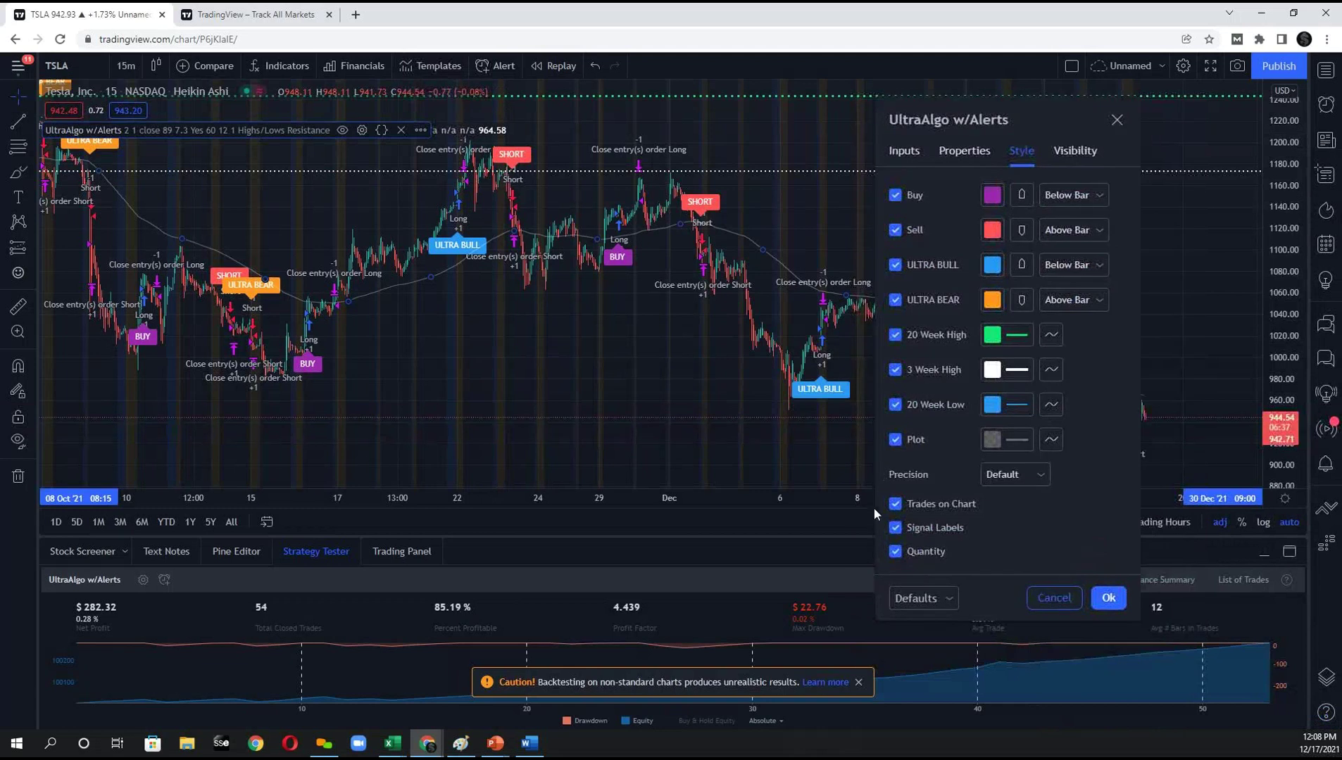
left_click(895, 529)
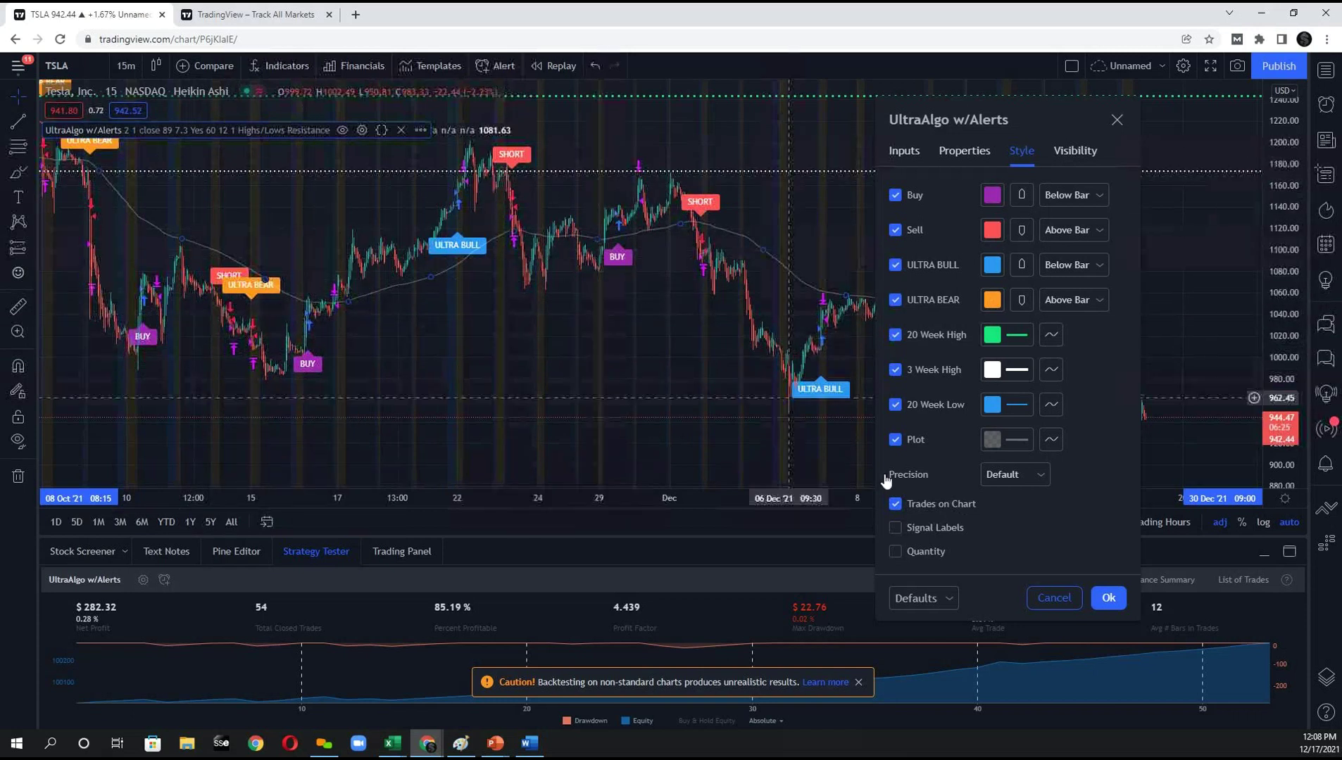
left_click(895, 504)
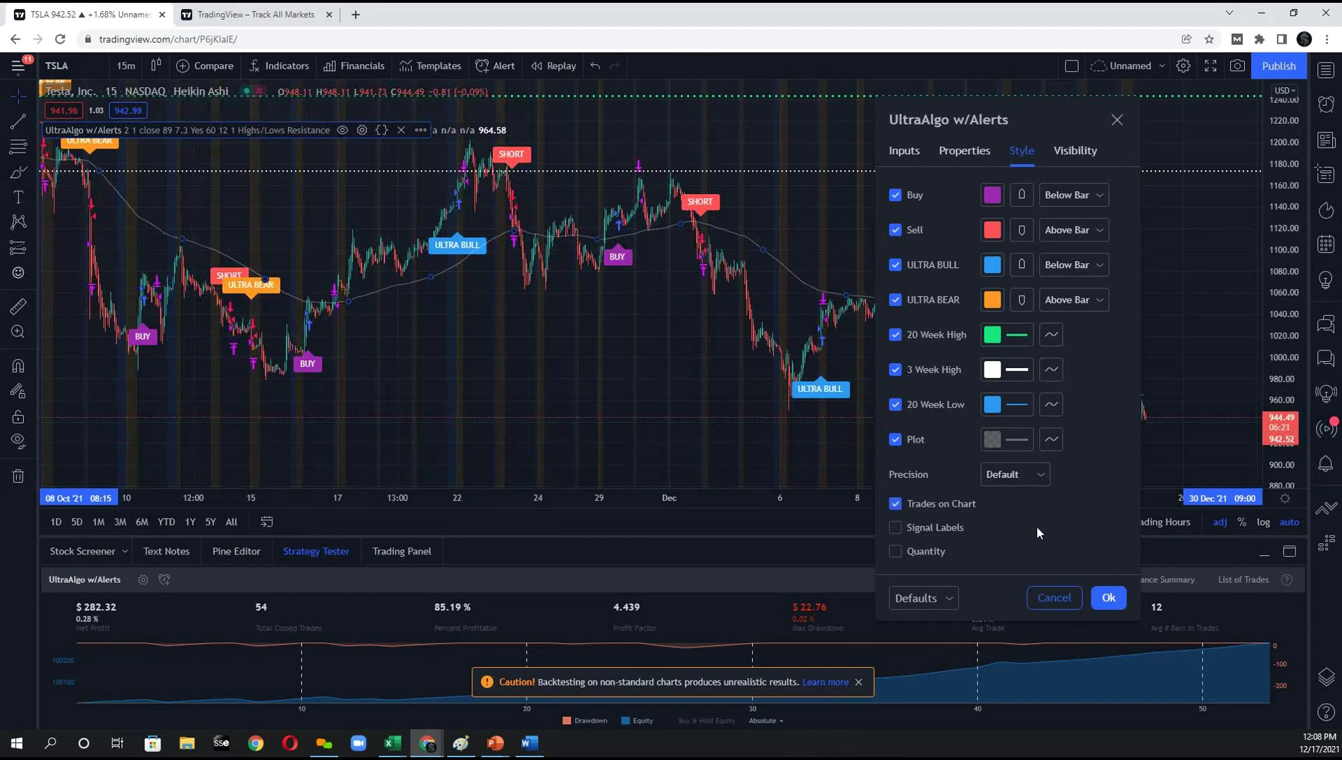
Set the strategy's backtest Start Time to 1 November 2021 in the Inputs tab.
left_click(904, 151)
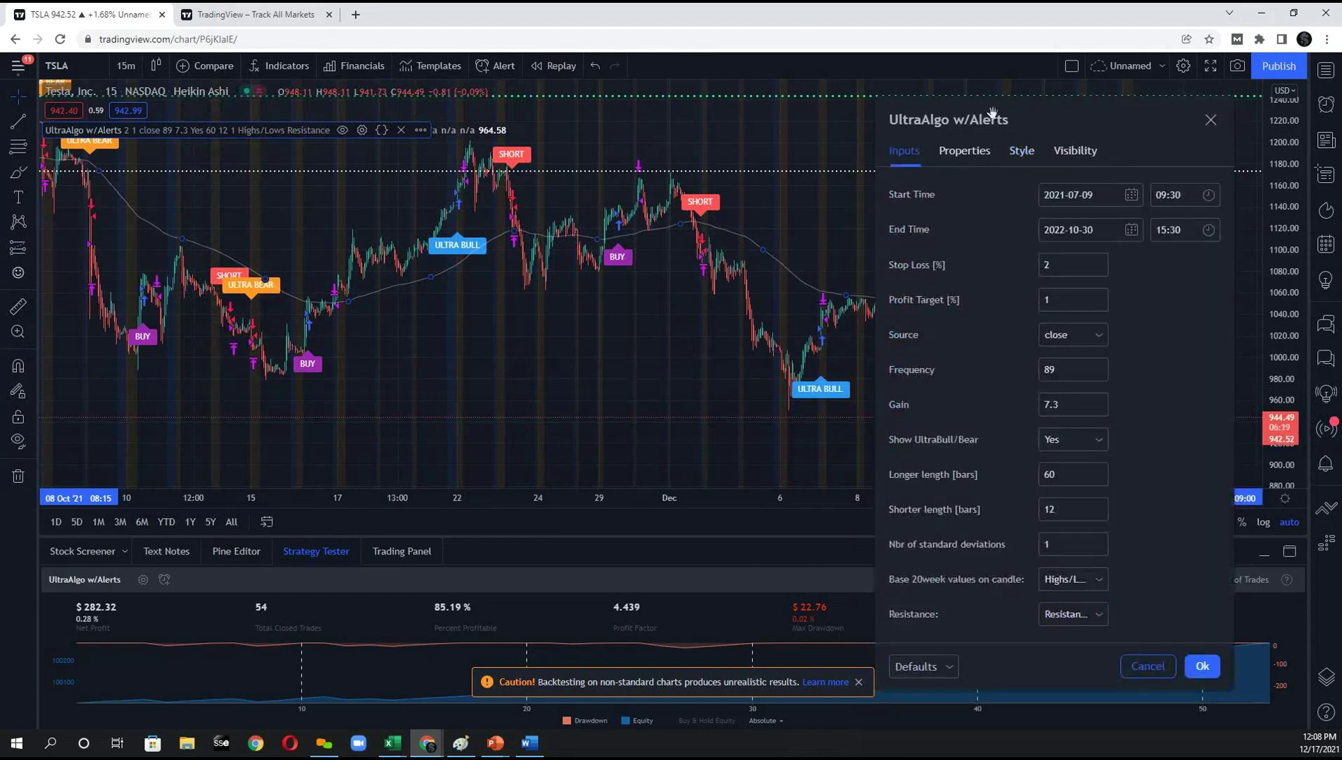
mouse_move(997, 112)
left_mouse_down()
mouse_move(1061, 117)
mouse_move(1010, 93)
left_mouse_up()
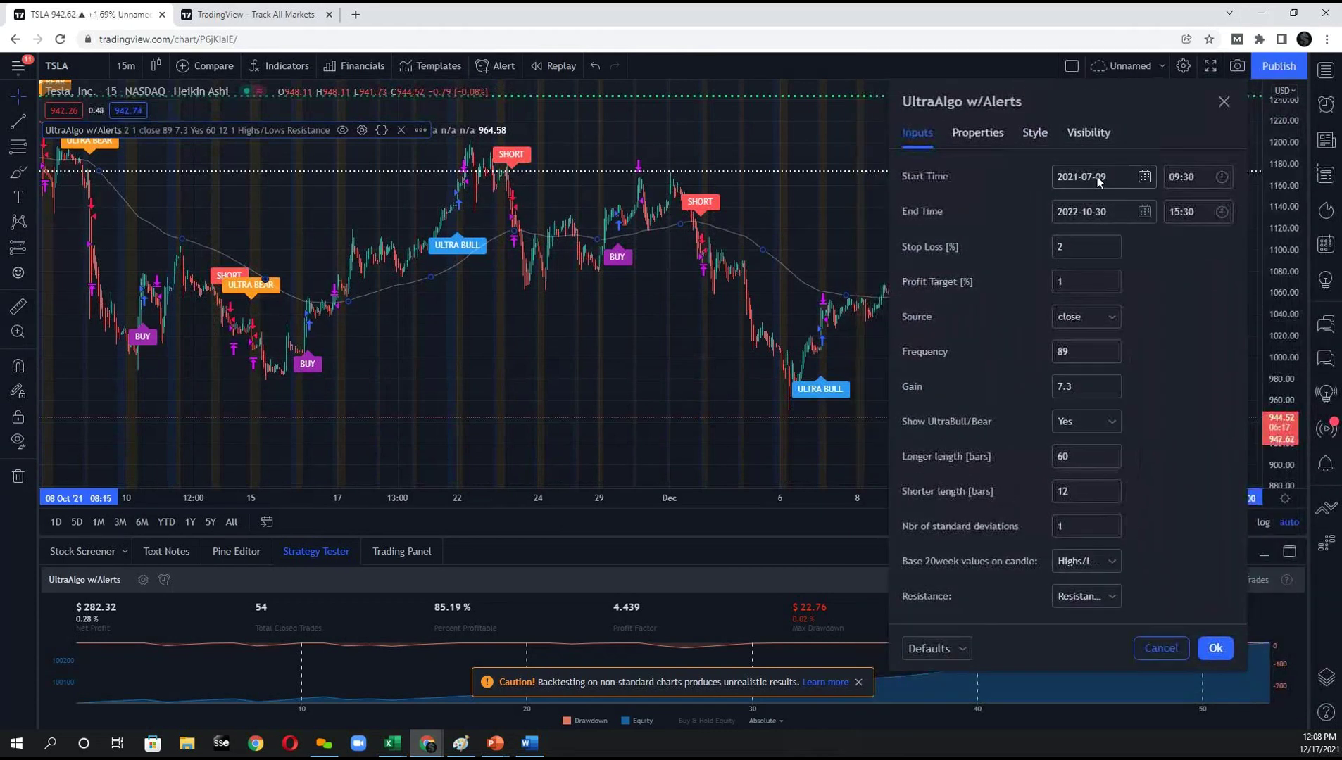
scroll(607, 269, "down", 5)
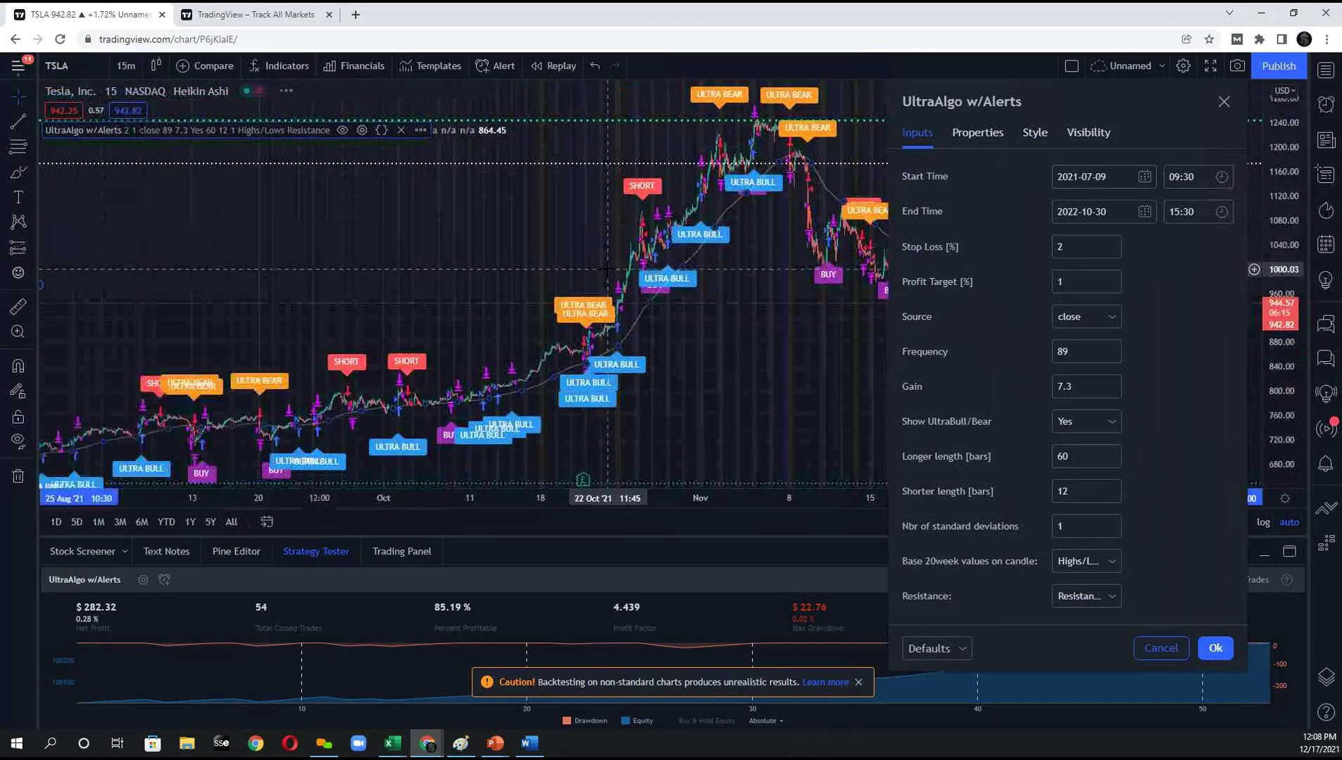
scroll(606, 269, "up", 5)
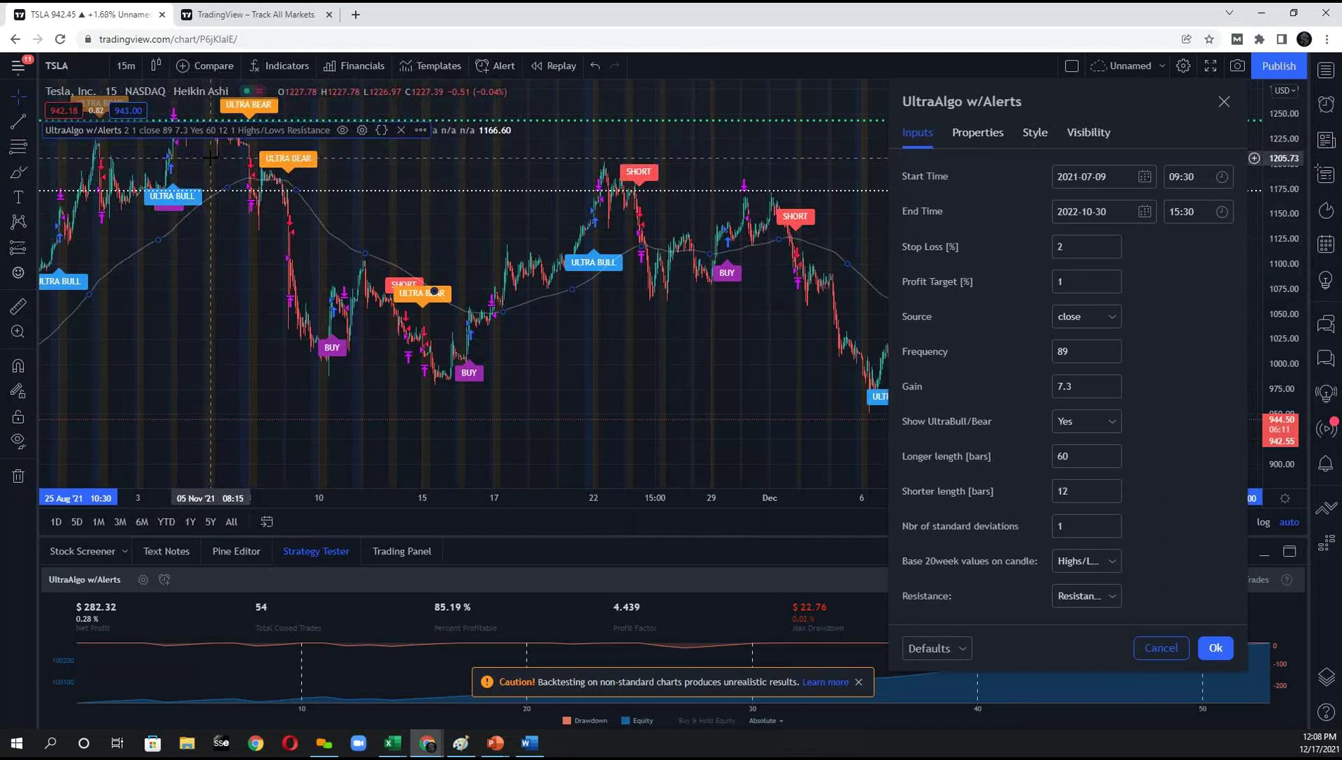
left_click(1145, 178)
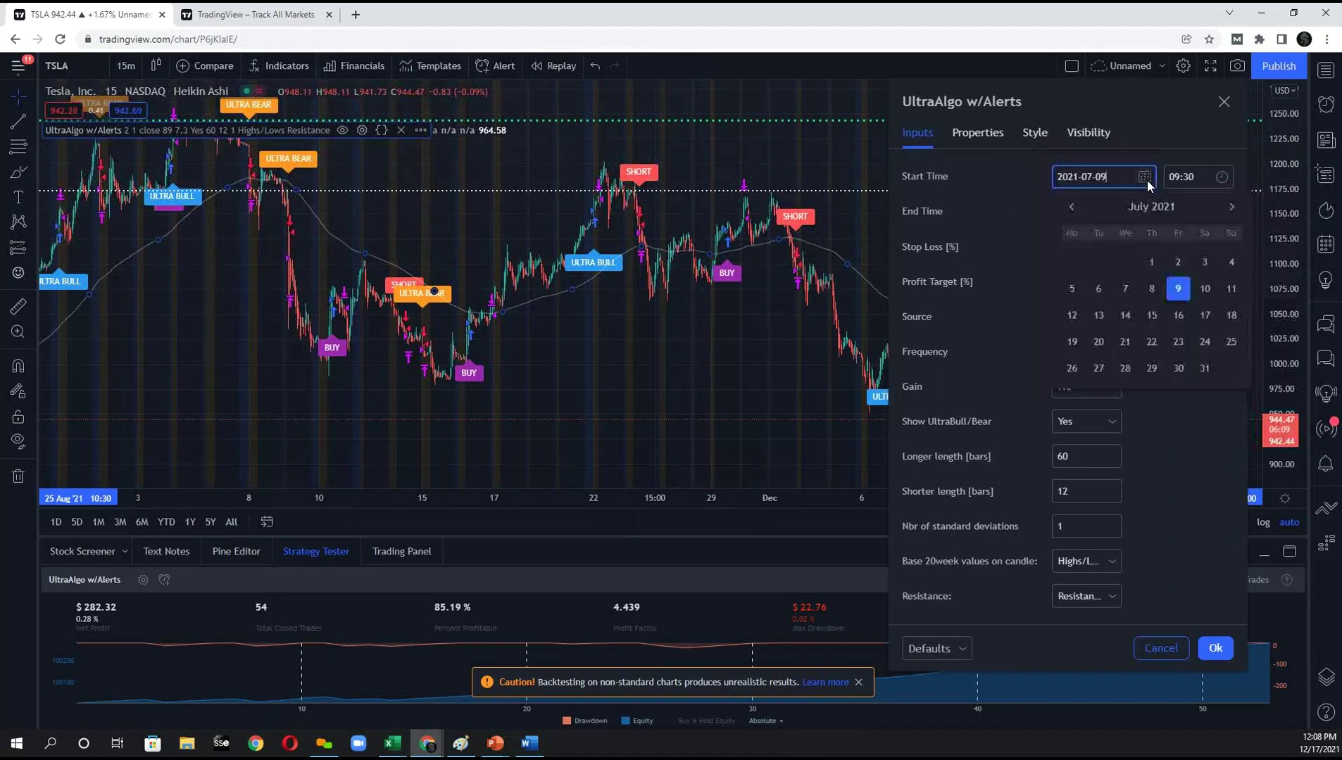
left_click(1231, 207)
left_click(1231, 207)
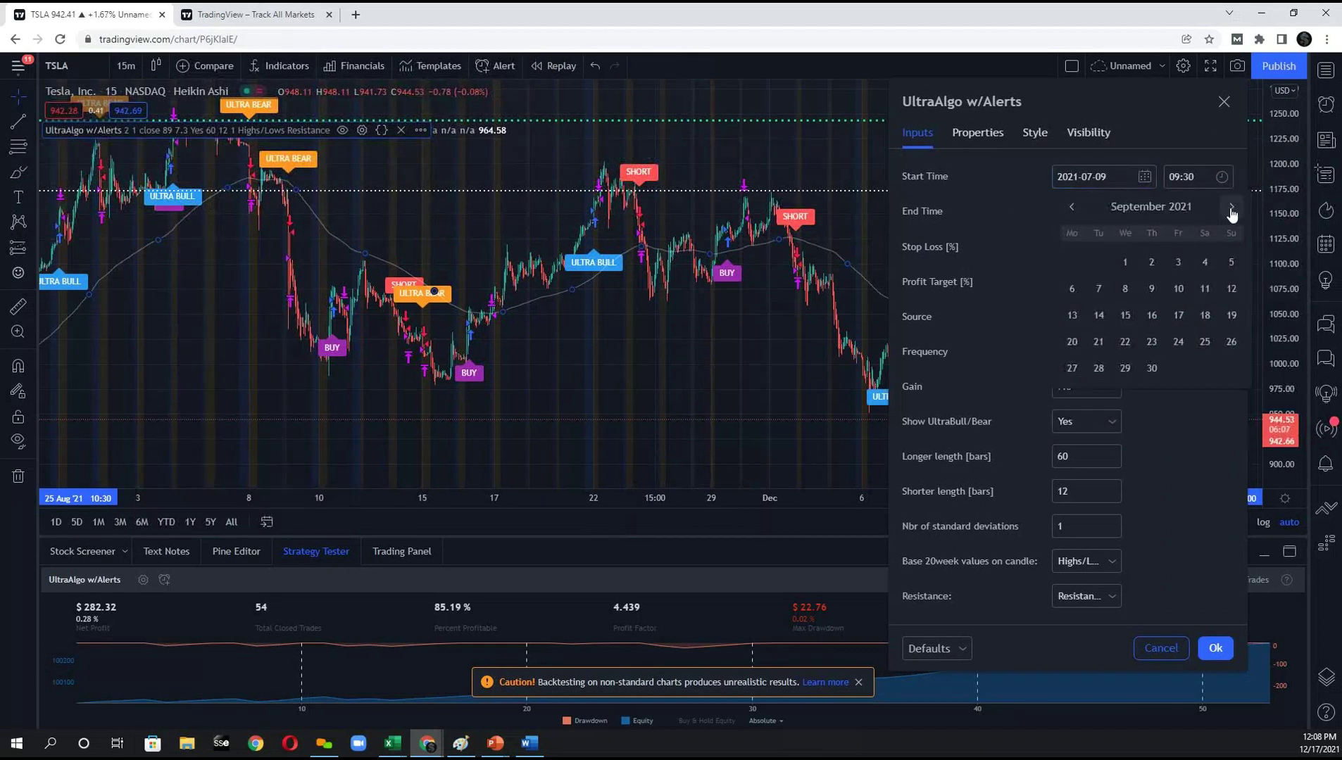
left_click(1231, 207)
left_click(1232, 209)
left_click(1076, 266)
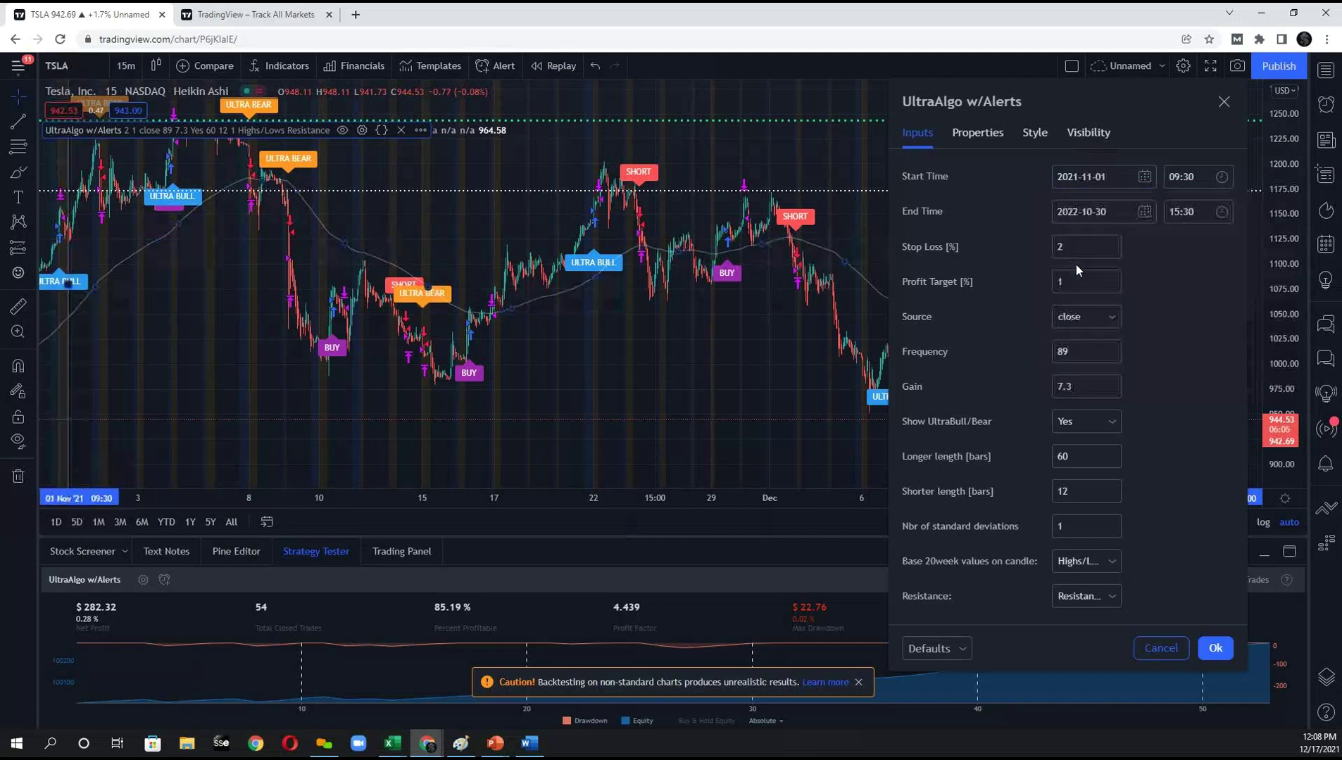
Apply the new start date, then select the moving-average line and zoom the chart.
left_click(181, 245)
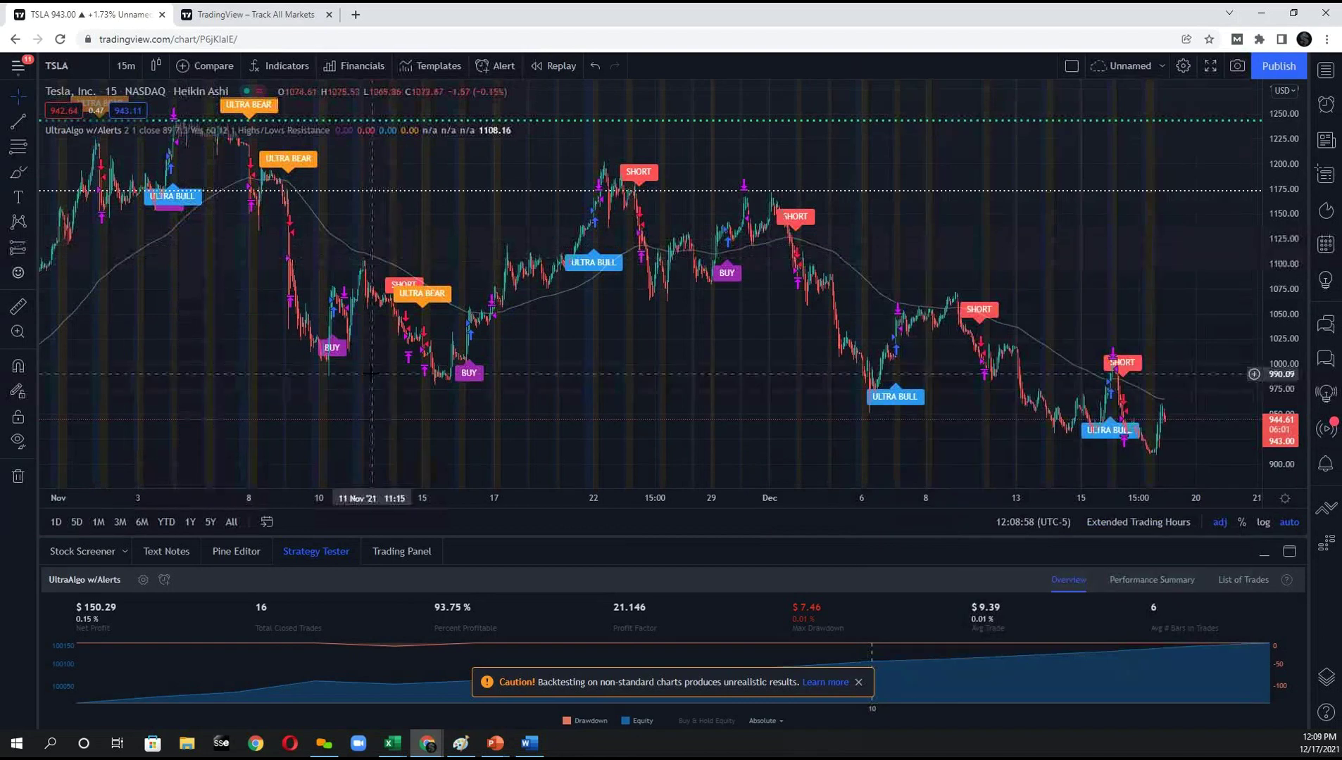
scroll(381, 254, "down", 4)
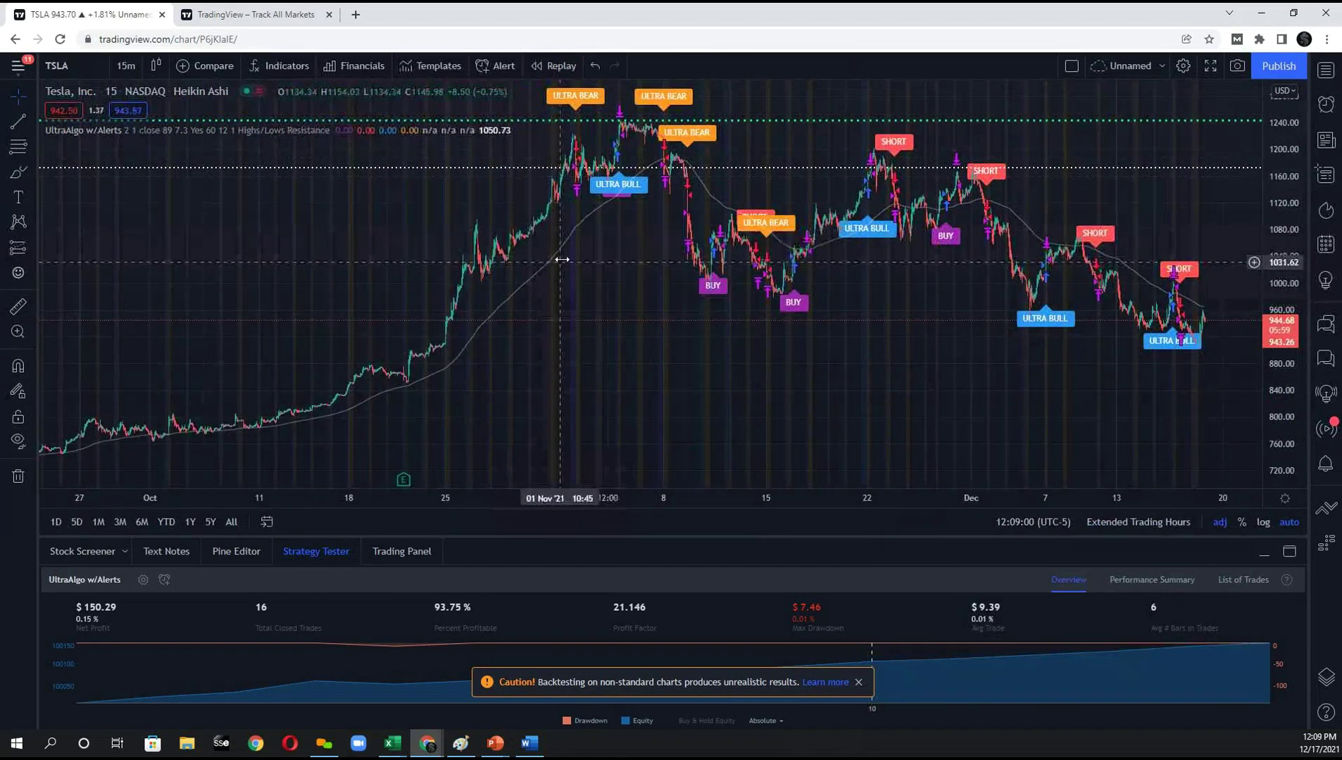
left_click(595, 209)
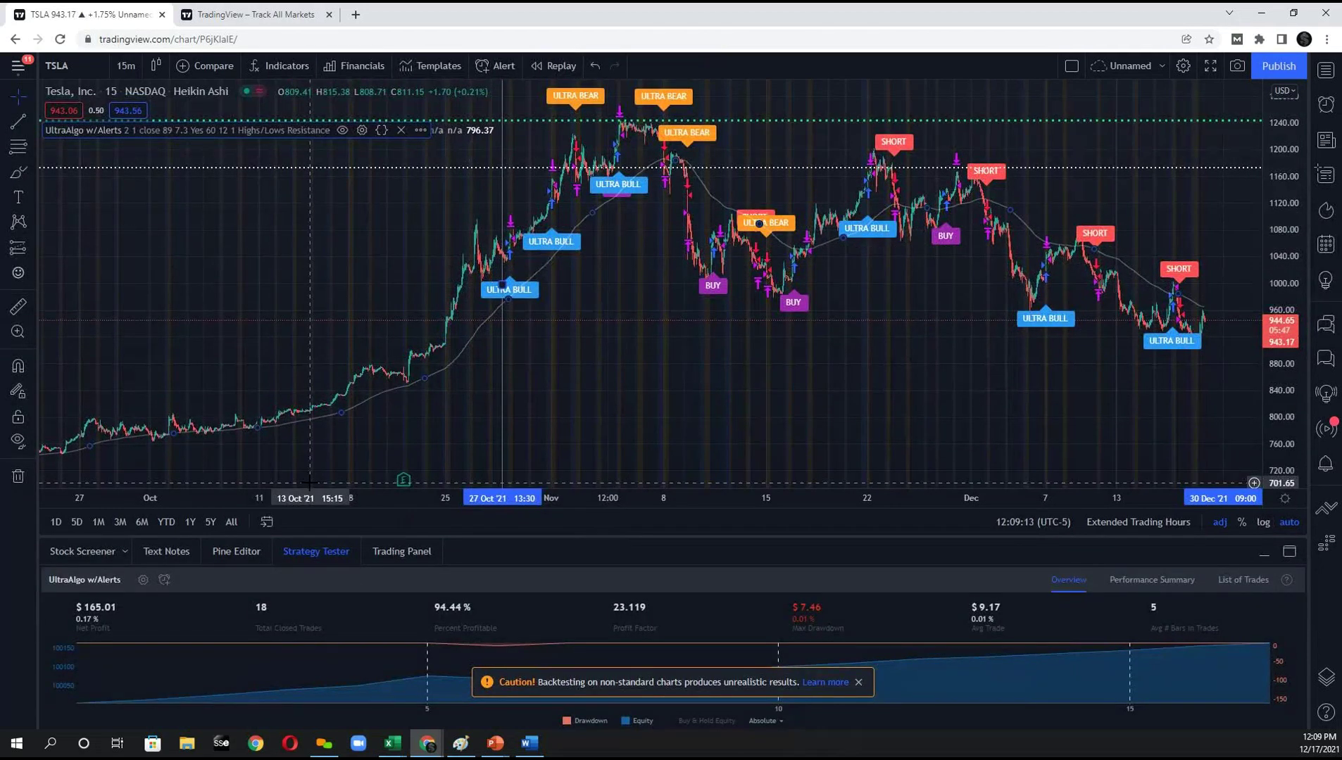
scroll(725, 288, "up", 4)
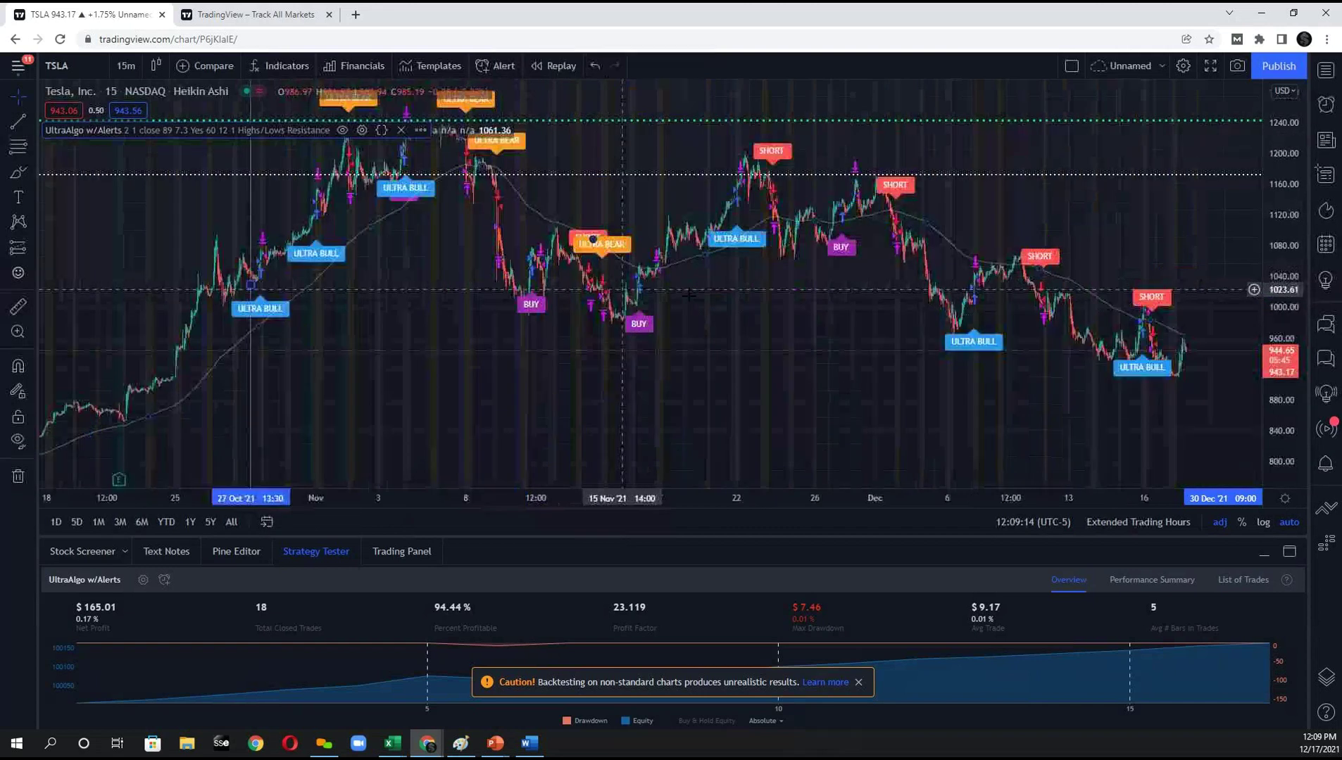
scroll(727, 288, "up", 3)
scroll(740, 285, "down", 3)
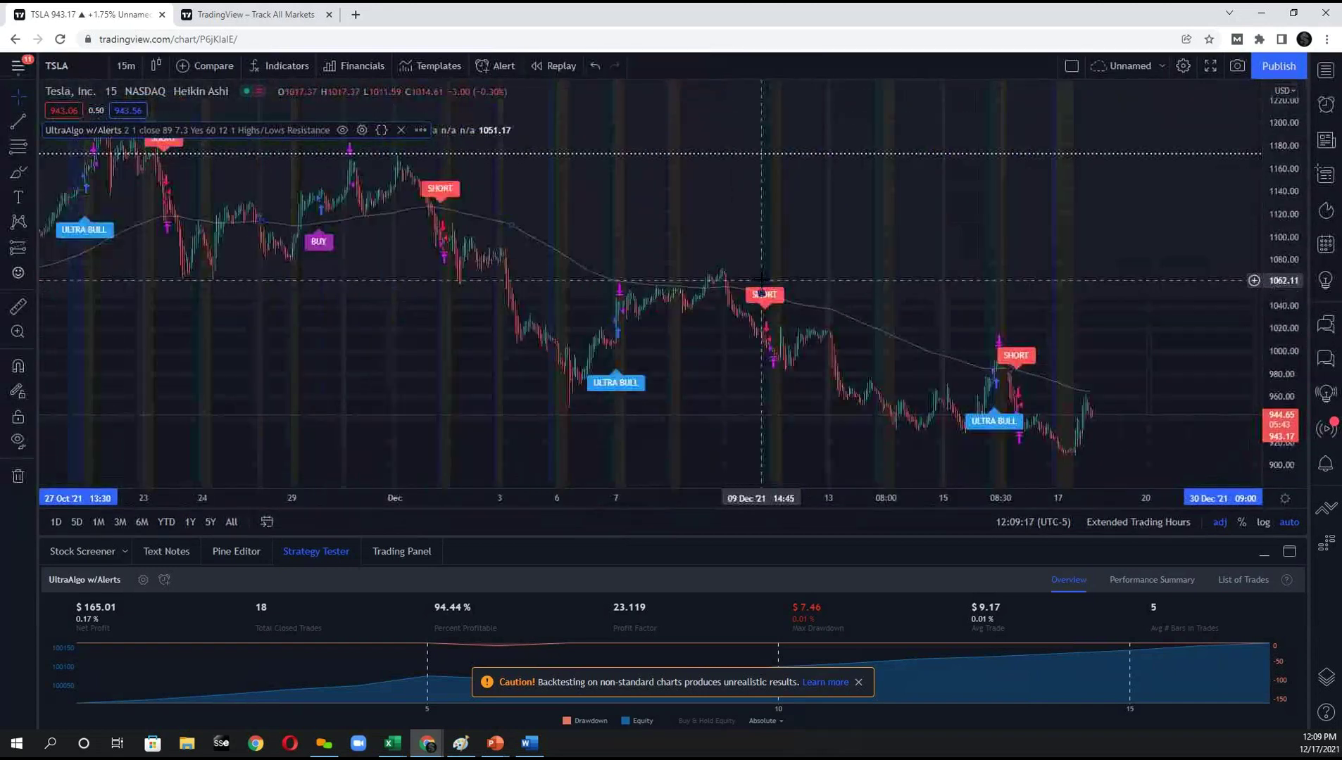
scroll(747, 280, "down", 3)
scroll(748, 281, "up", 3)
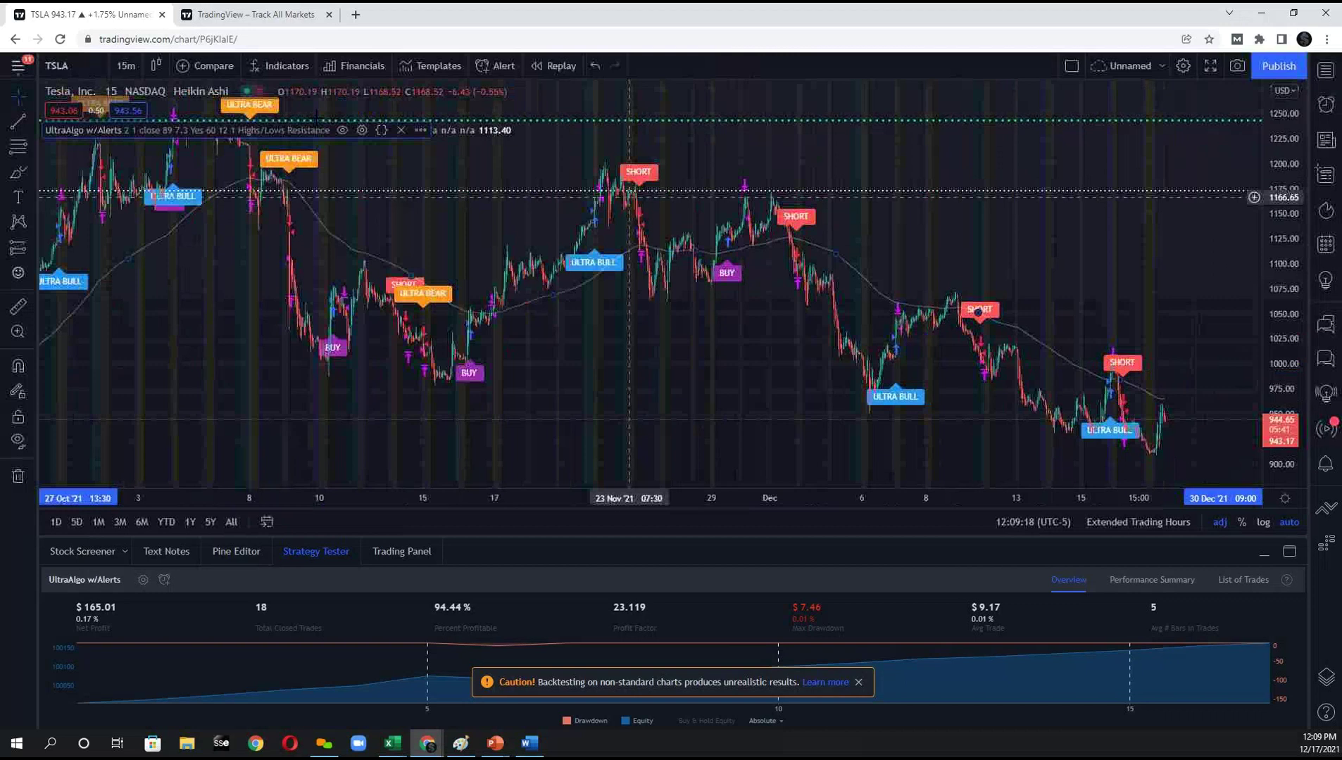
Reopen the strategy settings and change Gain from 7.3 to 0.3, then step it up to 4.3.
left_click(362, 130)
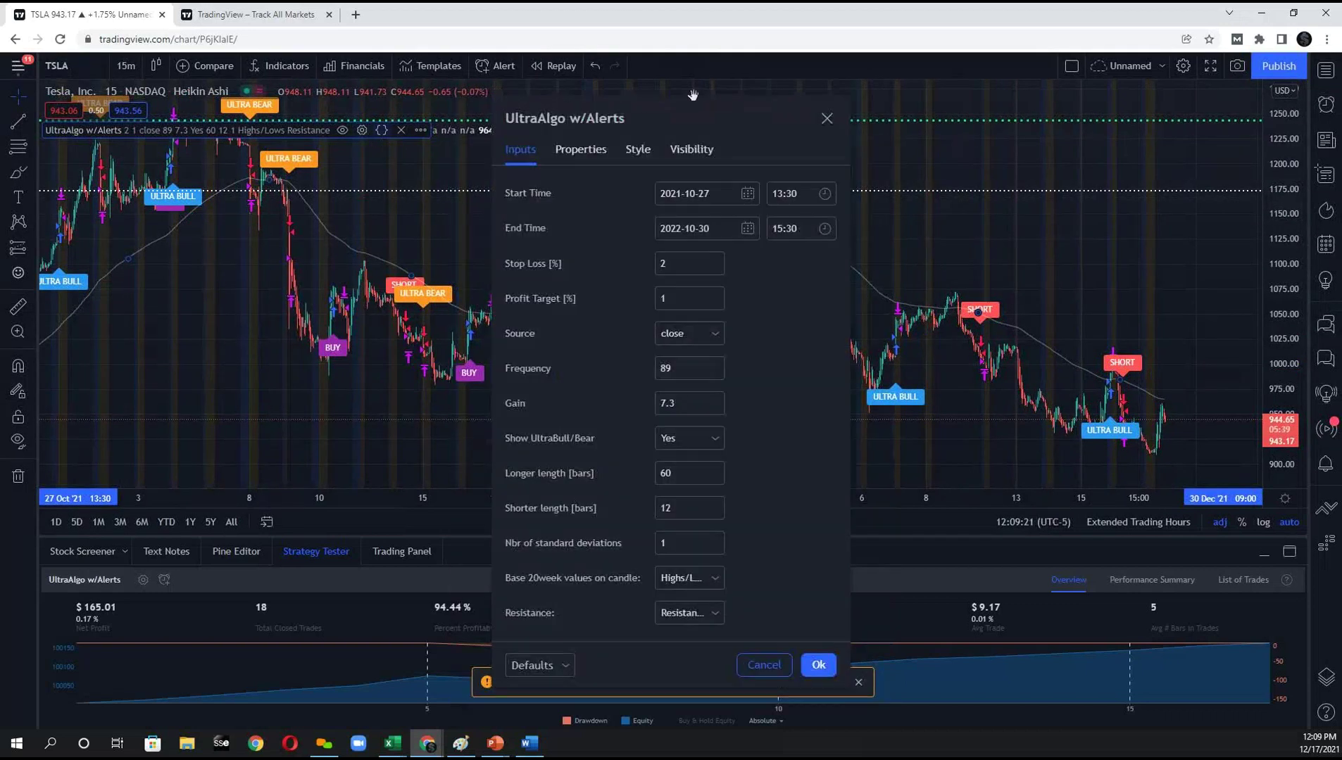
left_click_drag(685, 125, 1042, 135)
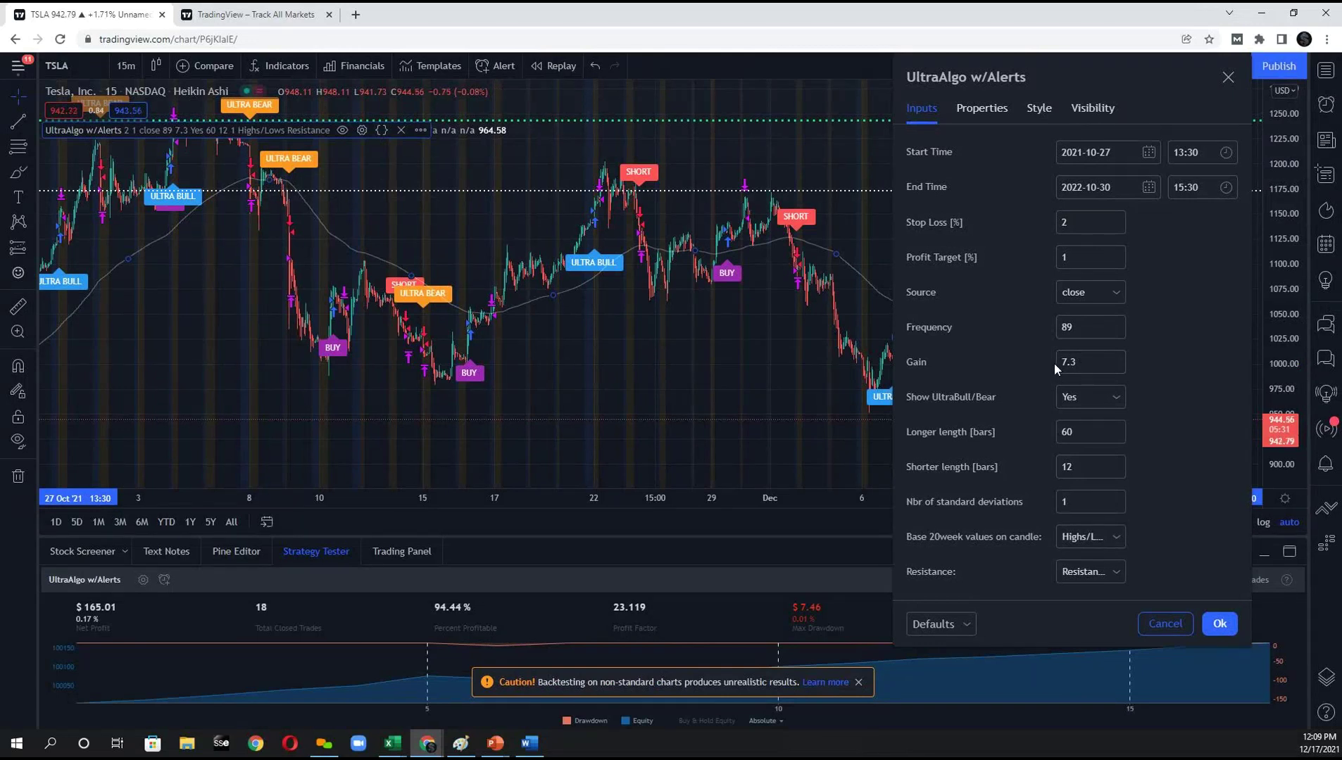
left_click_drag(1037, 77, 1102, 120)
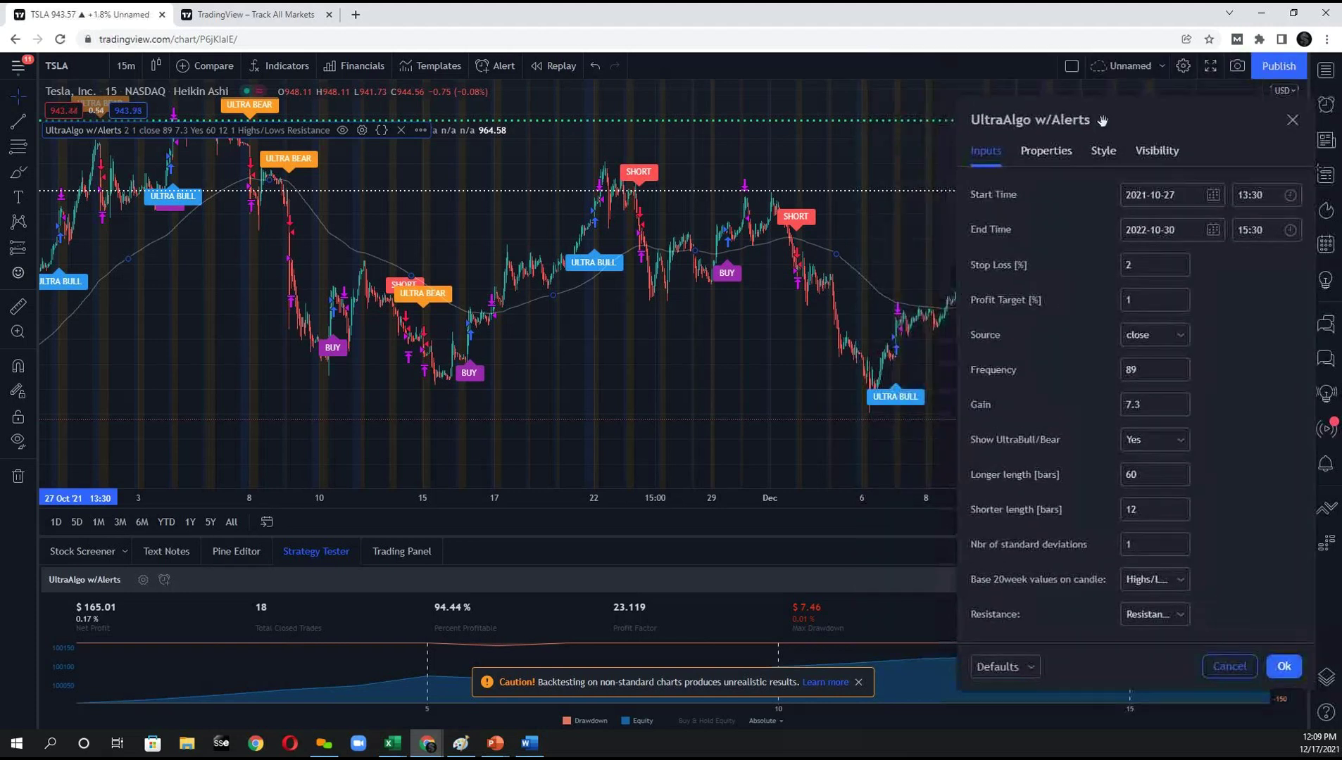
left_click(1178, 411)
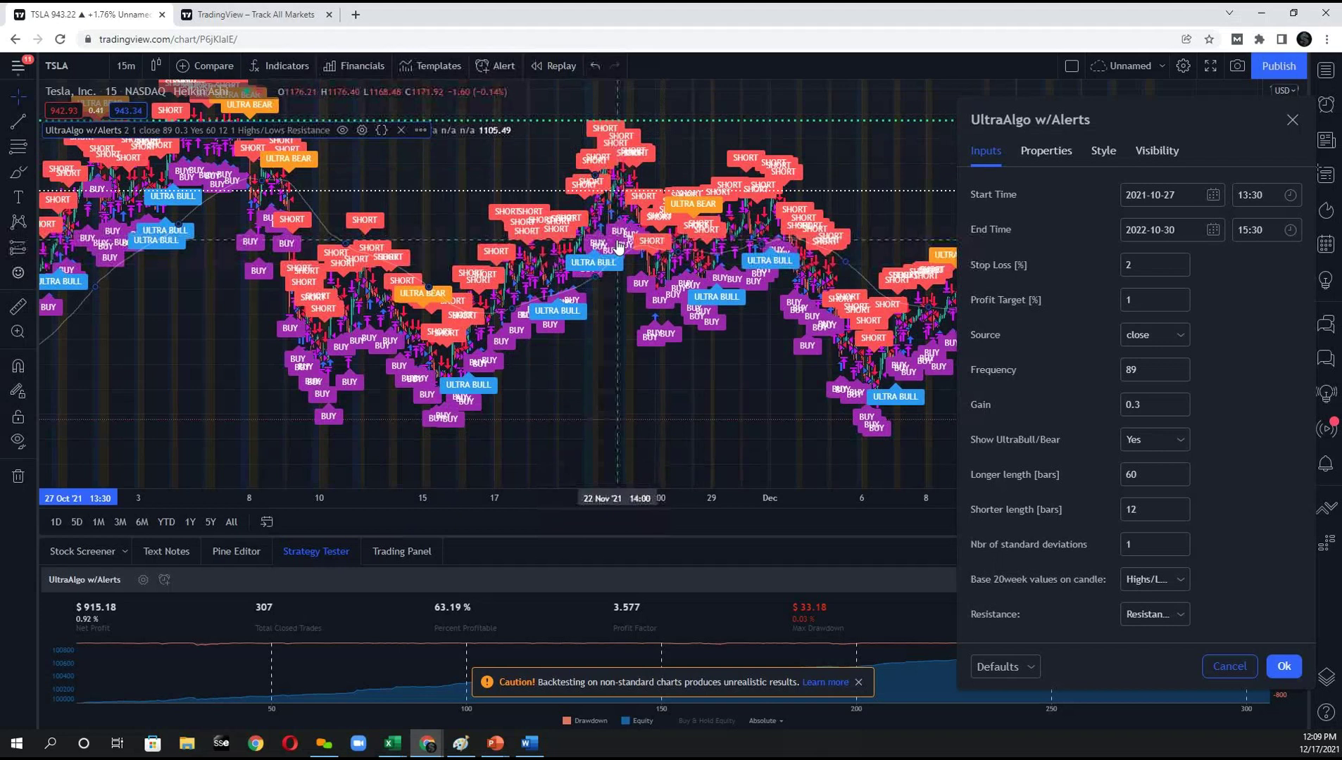
left_click(1180, 399)
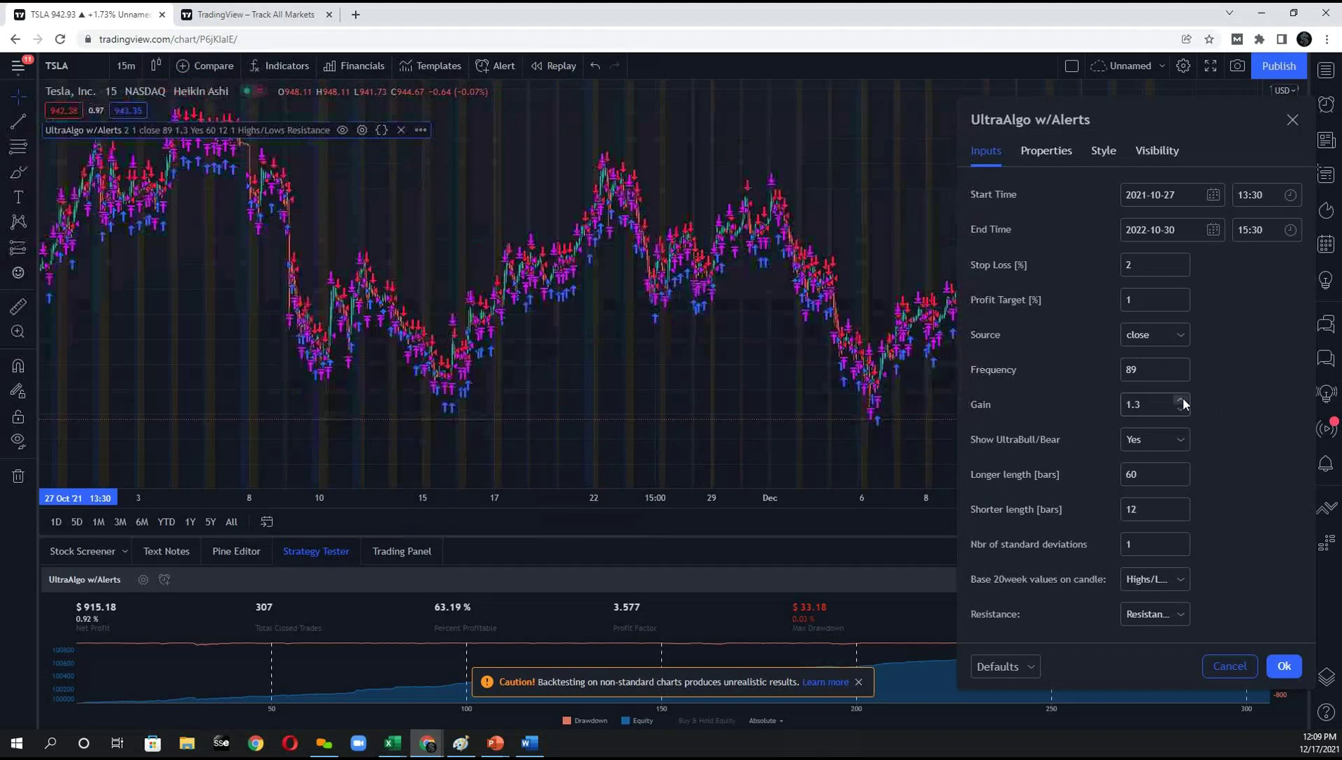
left_click(1180, 399)
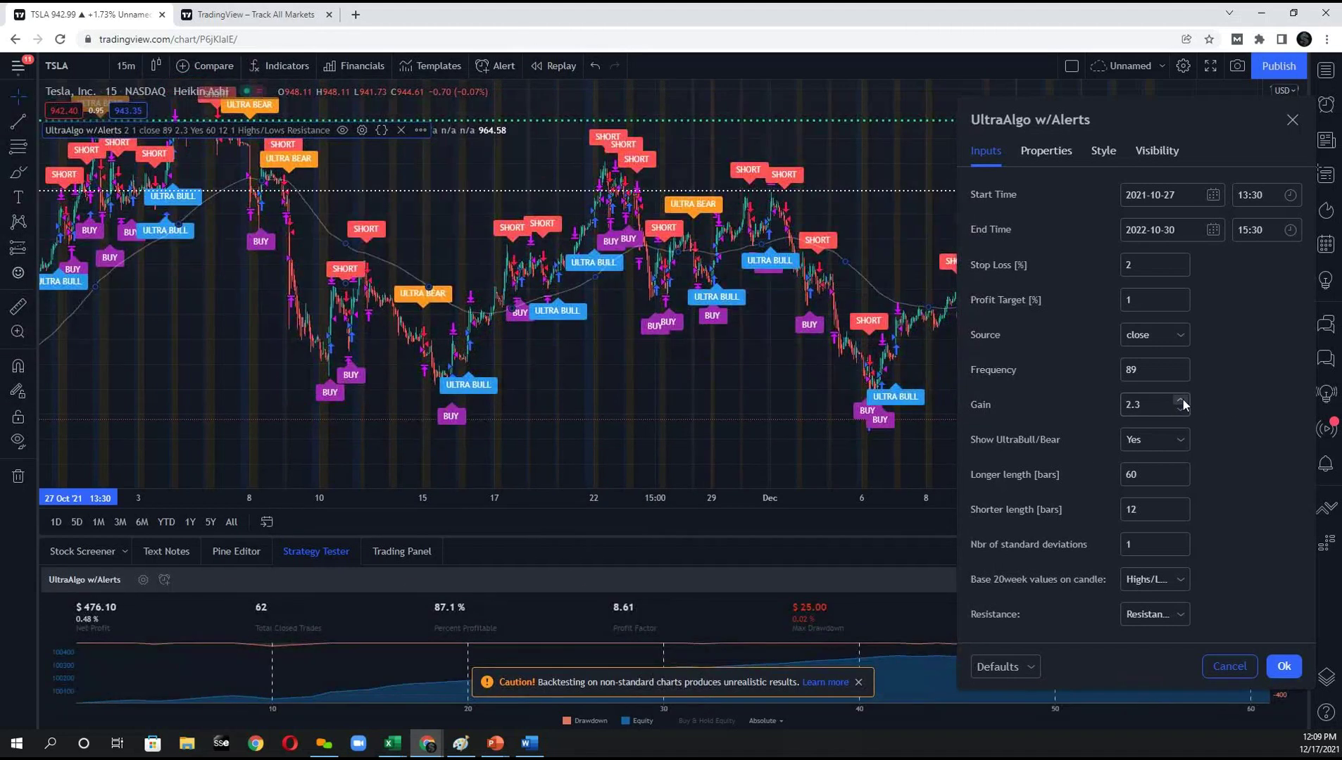
left_click(1181, 400)
left_click(1181, 400)
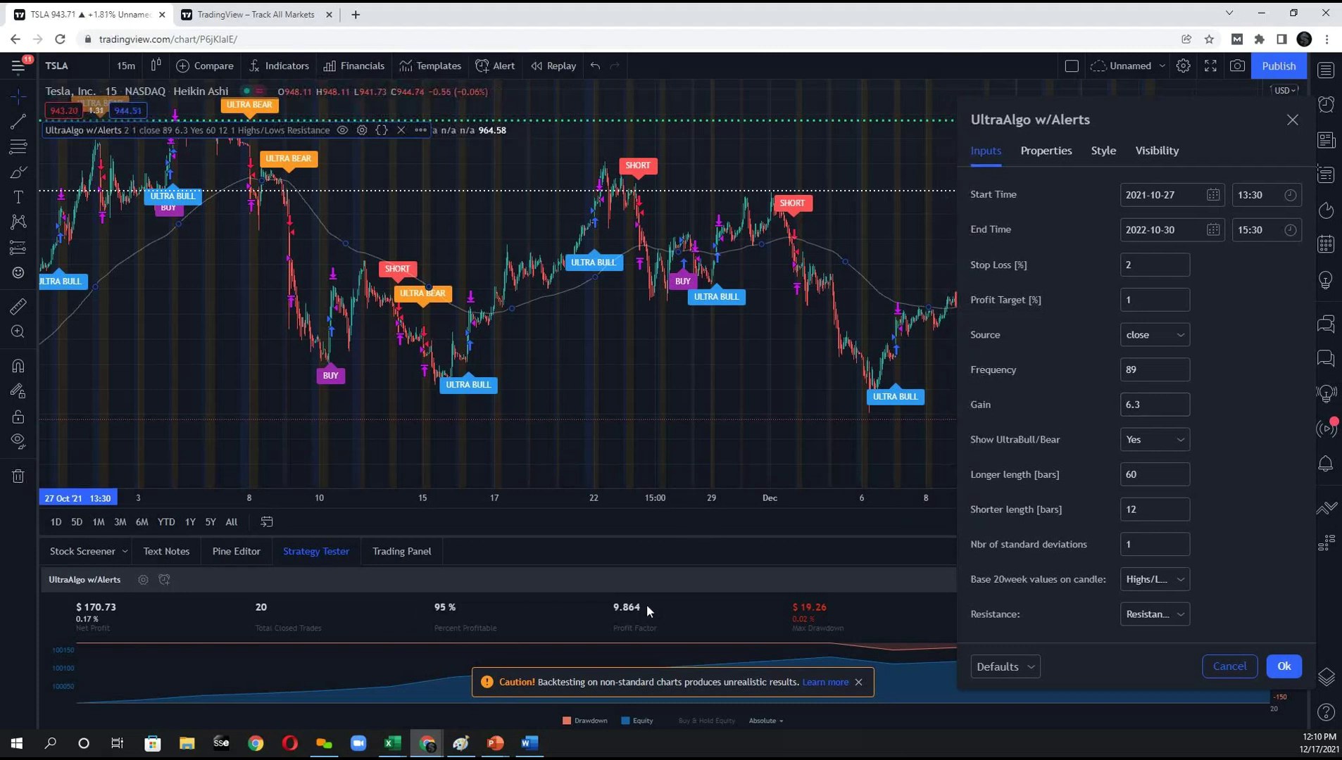
Close the strategy settings with Gain 6.3 applied.
scroll(721, 422, "down", 3)
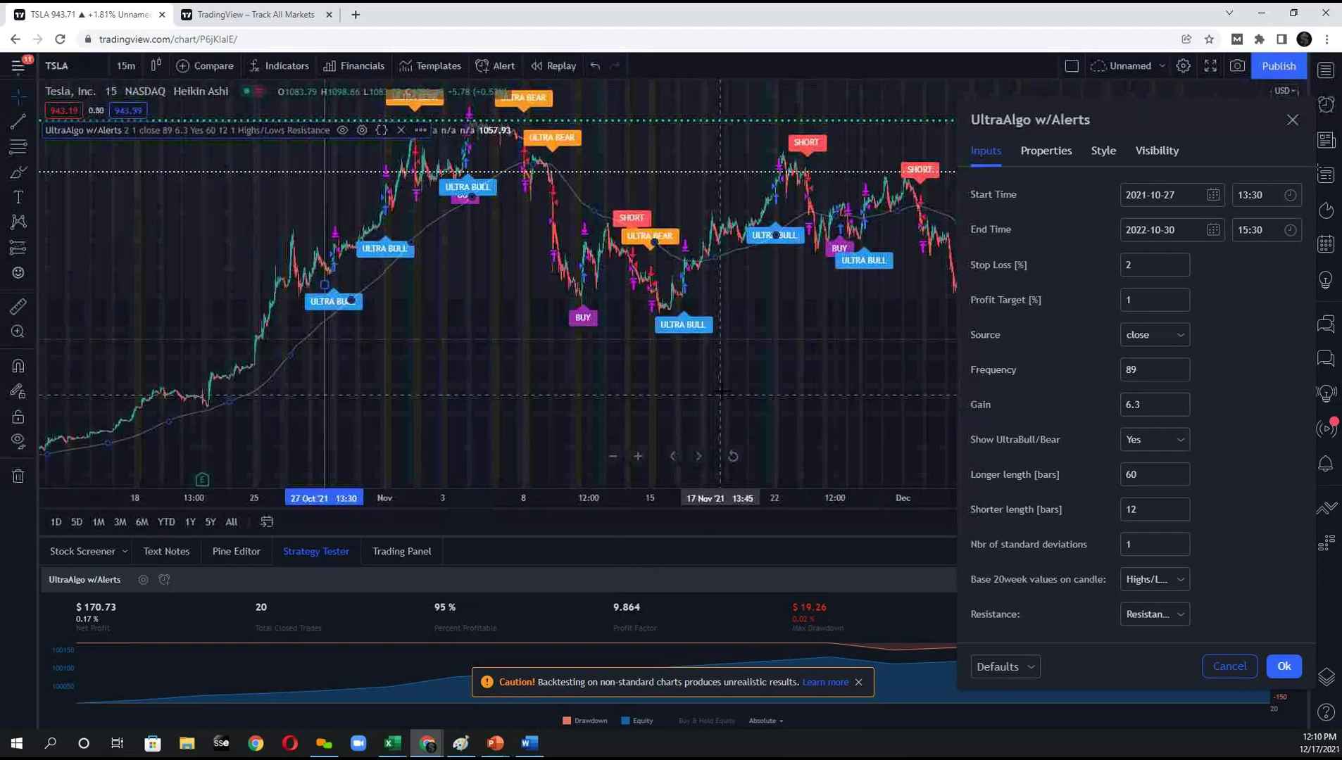
left_click_drag(1130, 117, 1158, 650)
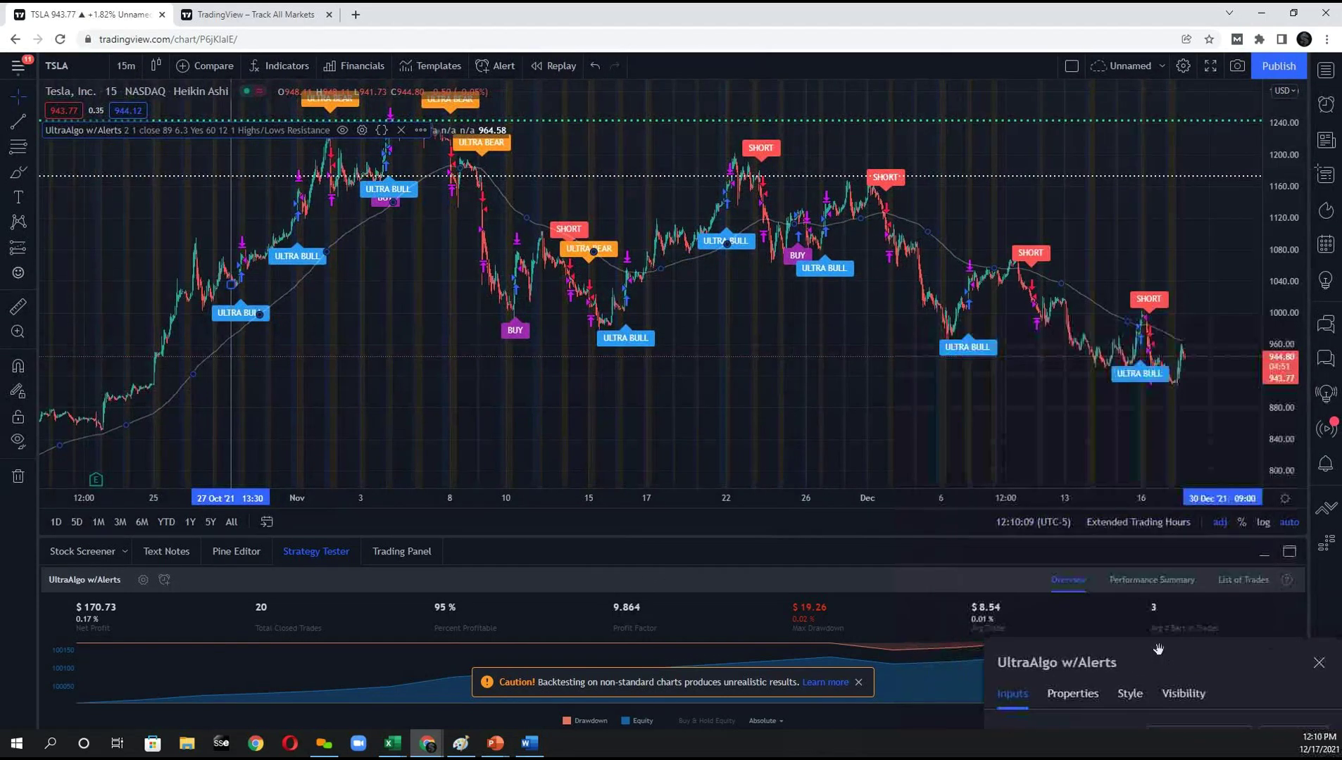
scroll(913, 392, "up", 5)
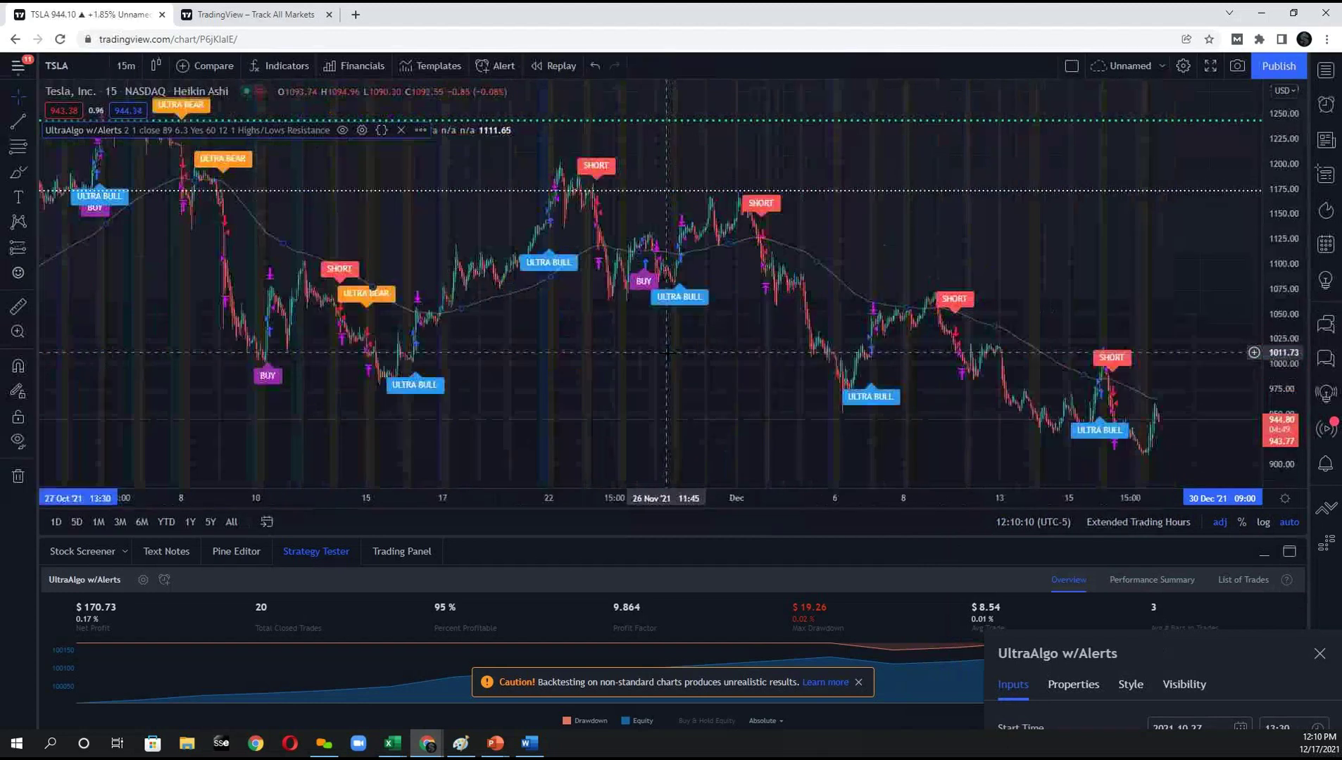
key("Escape")
Pan and zoom the chart to review the signals from 11 Nov to 15 Dec.
left_click_drag(954, 326, 1013, 326)
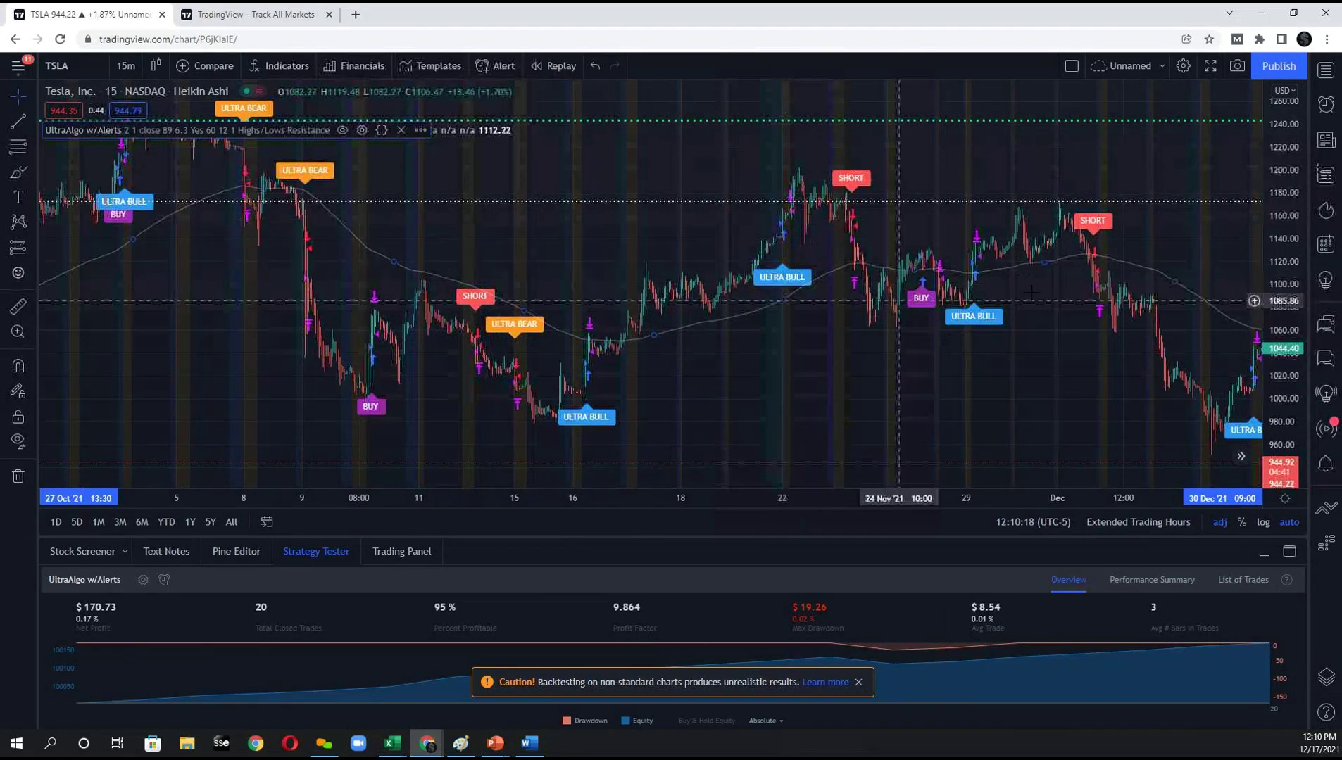
left_click_drag(1077, 282, 714, 261)
scroll(714, 261, "down", 5)
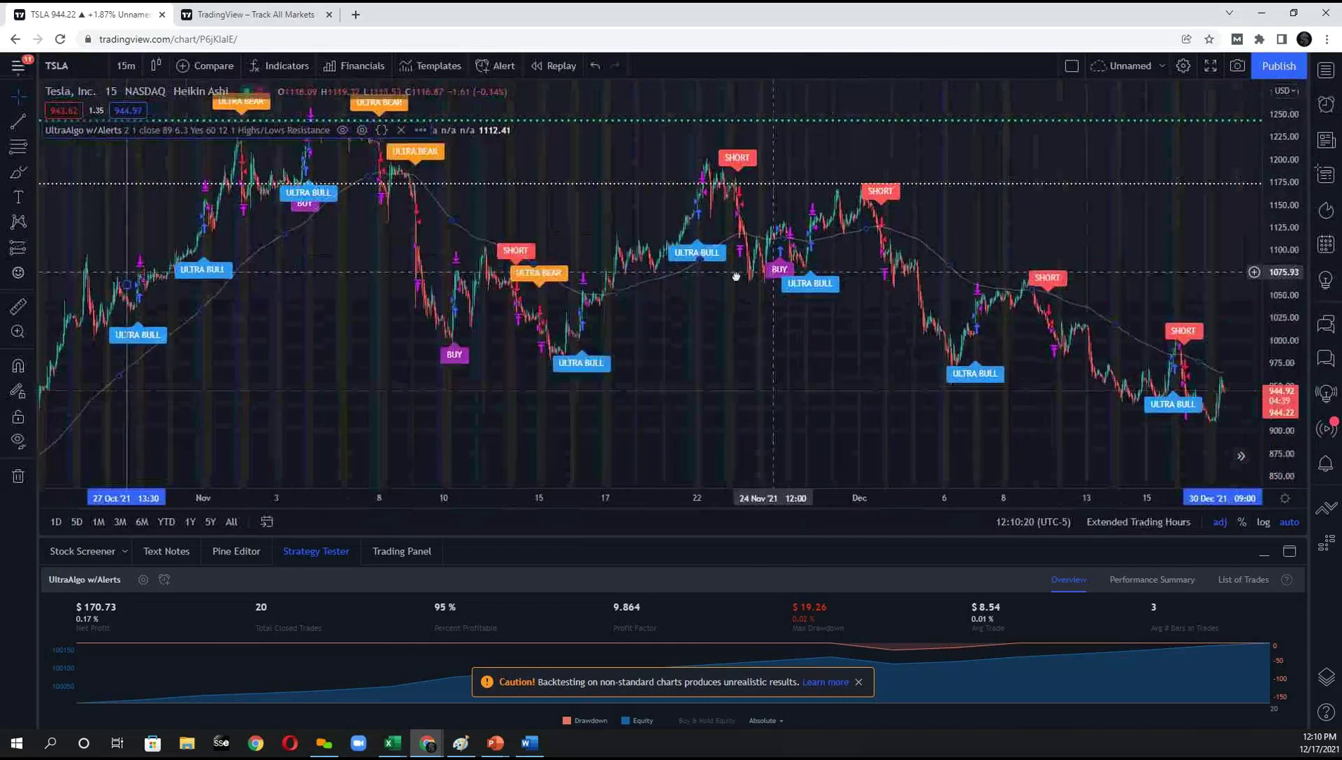
scroll(754, 281, "left", 2)
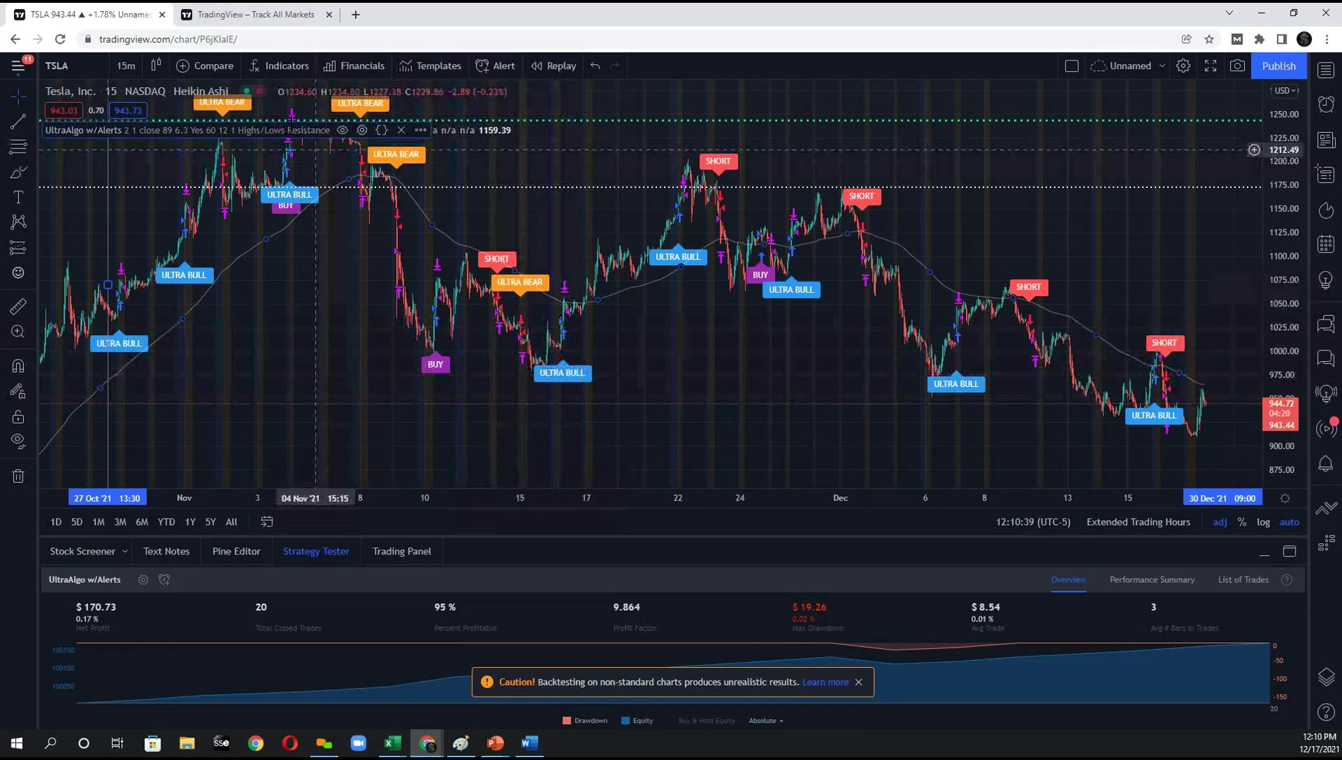
Set Show UltraBull/Bear to No and close the settings.
left_click(362, 130)
left_click_drag(662, 109, 1230, 70)
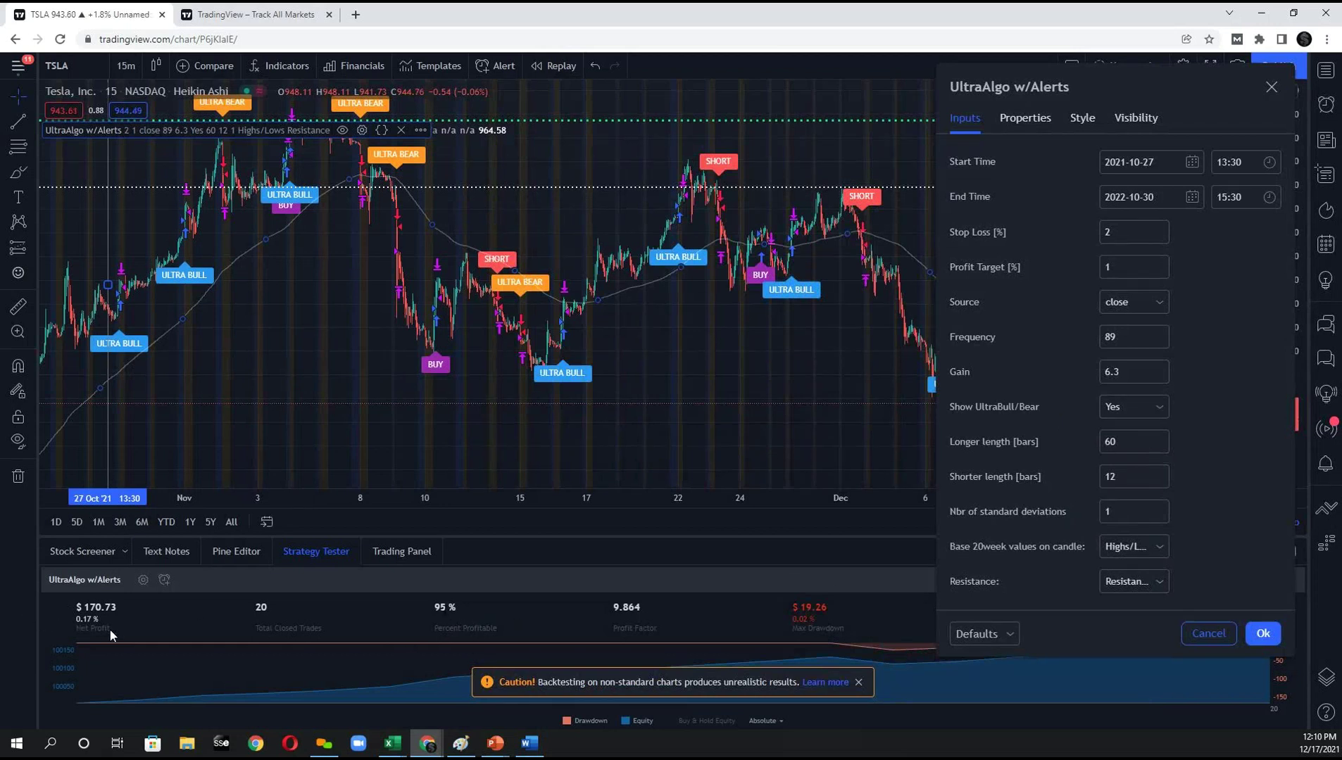
left_click(1160, 409)
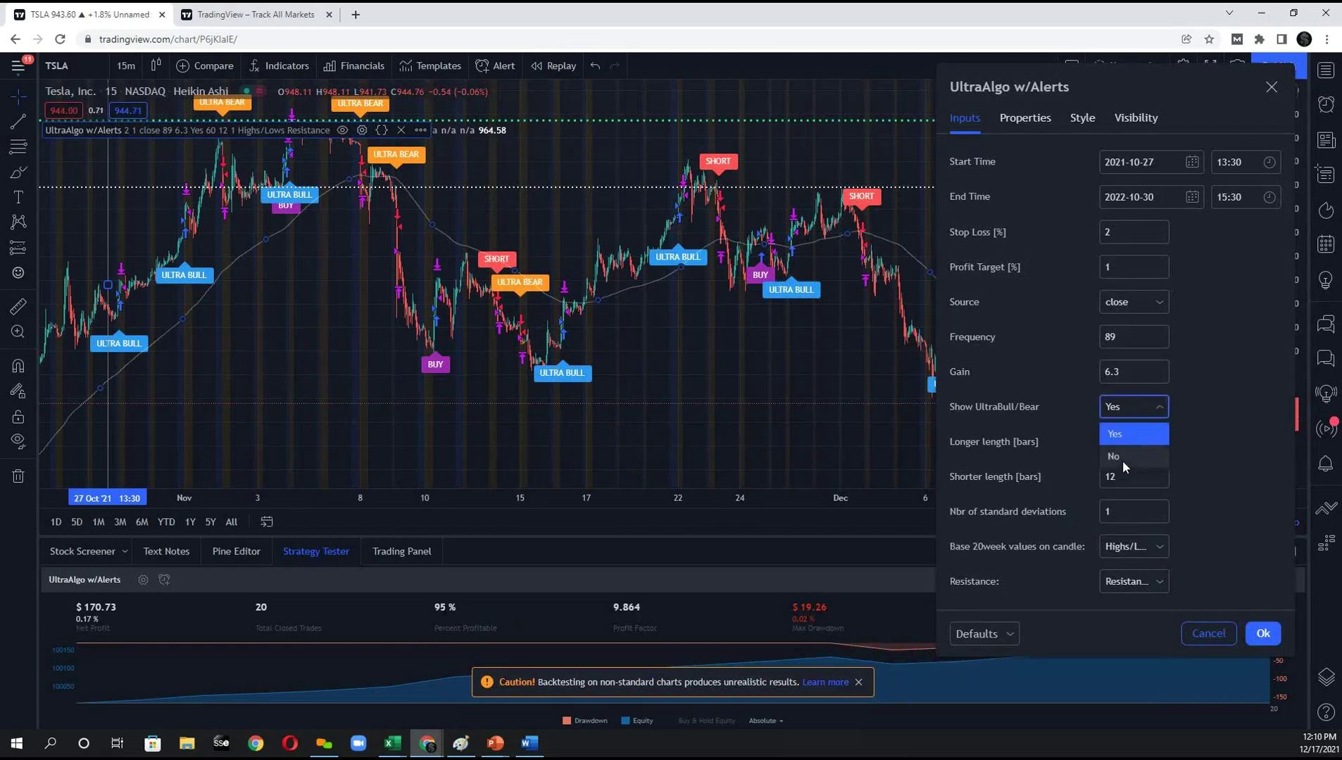
left_click(1122, 458)
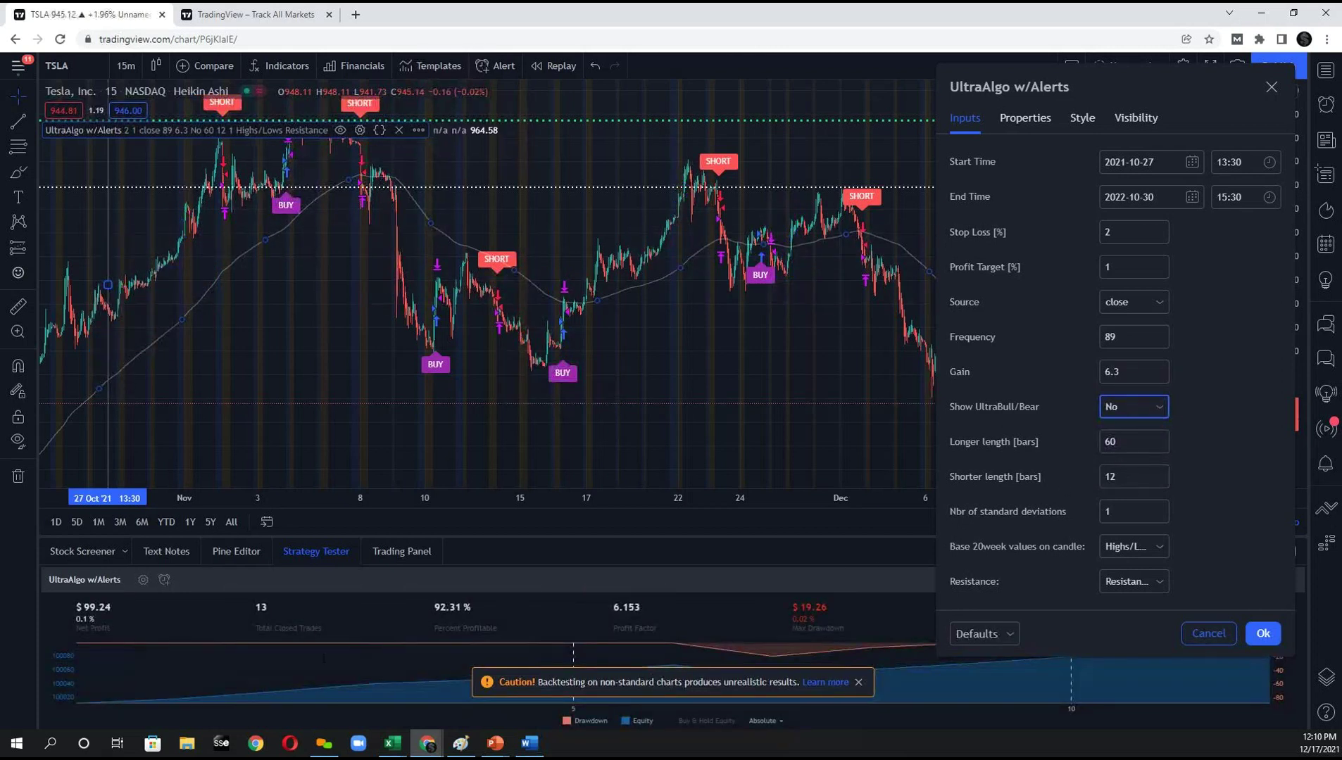
double_click(261, 606)
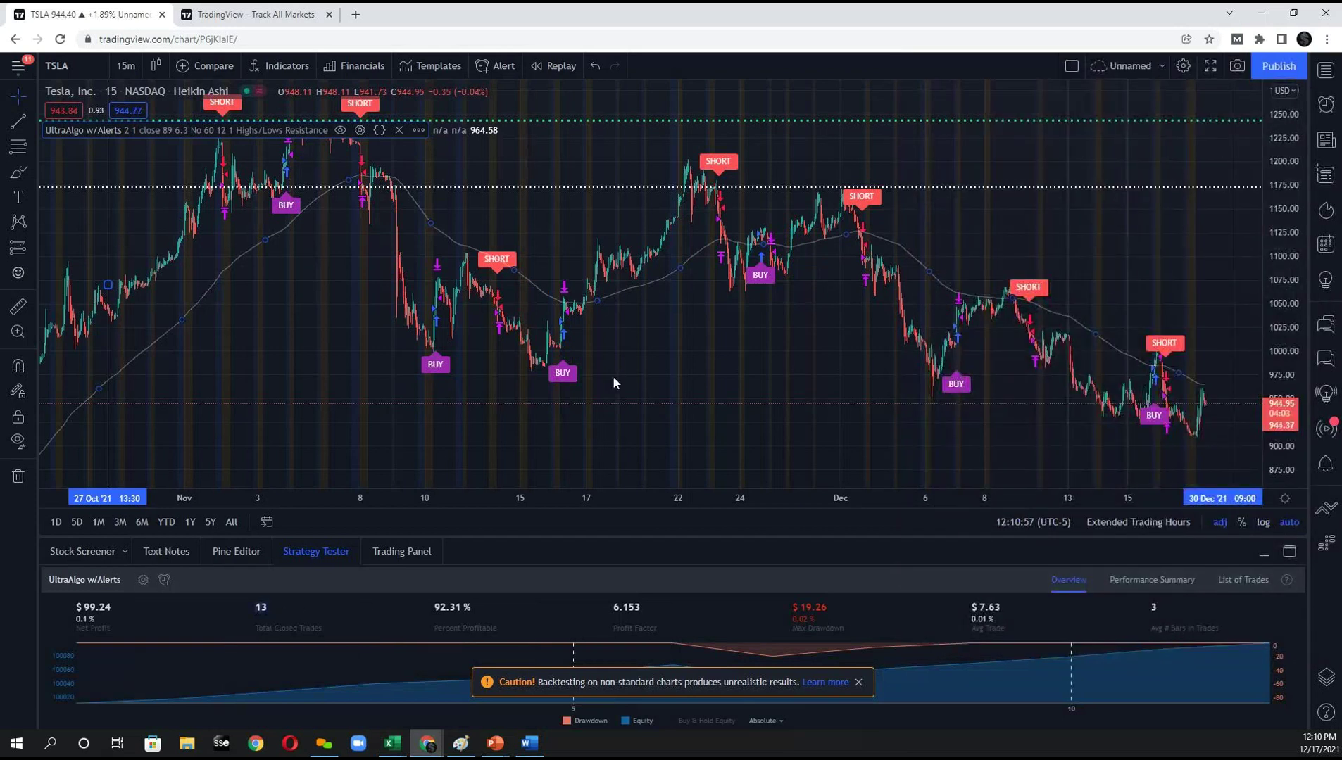
Reopen the settings and set Show UltraBull/Bear back to Yes.
left_click(361, 130)
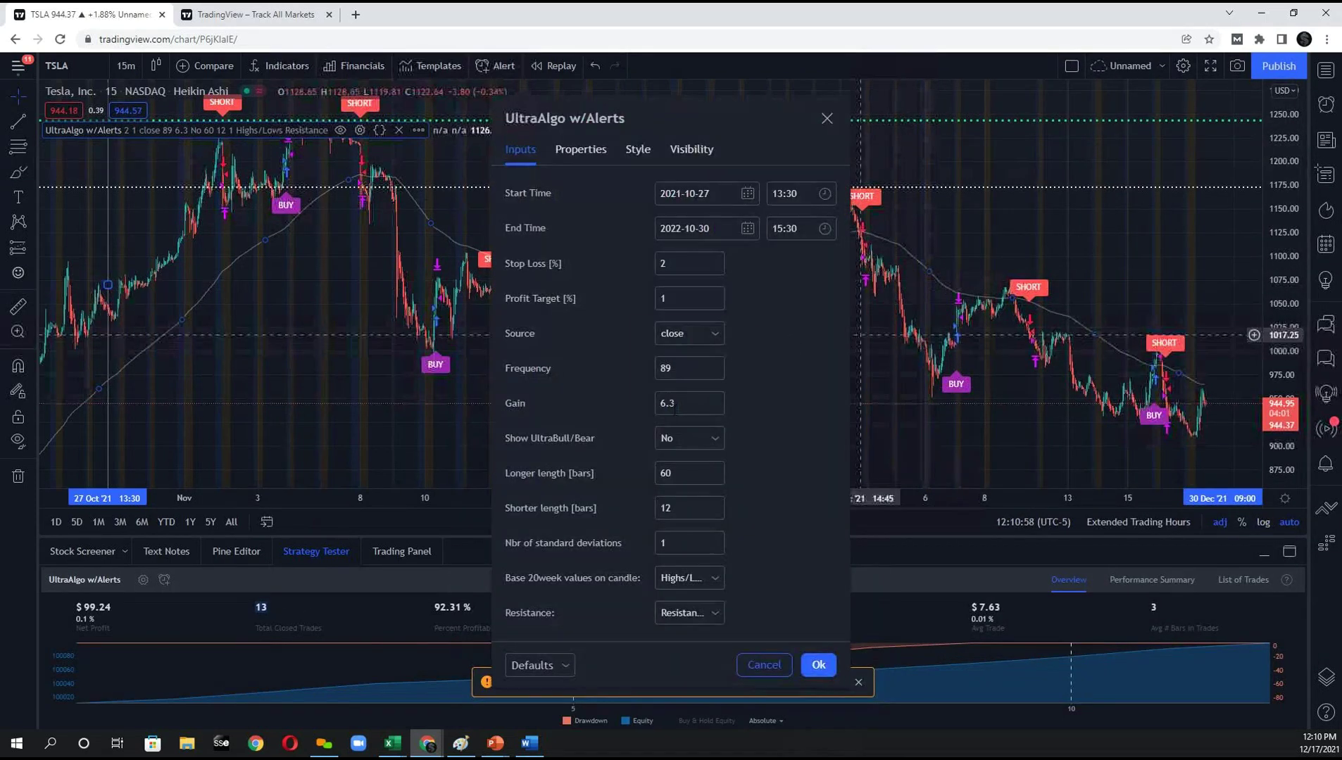
left_click(714, 439)
left_click(700, 468)
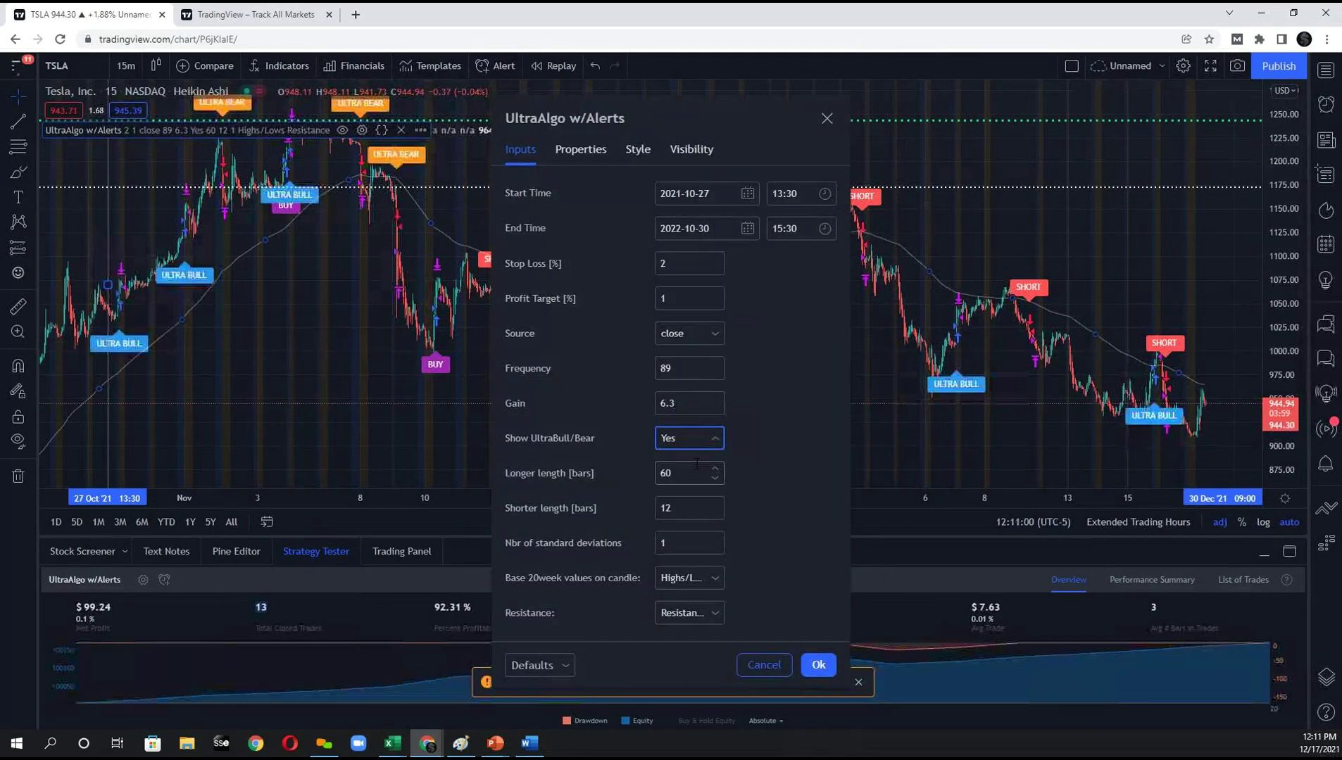
left_click_drag(686, 120, 1123, 123)
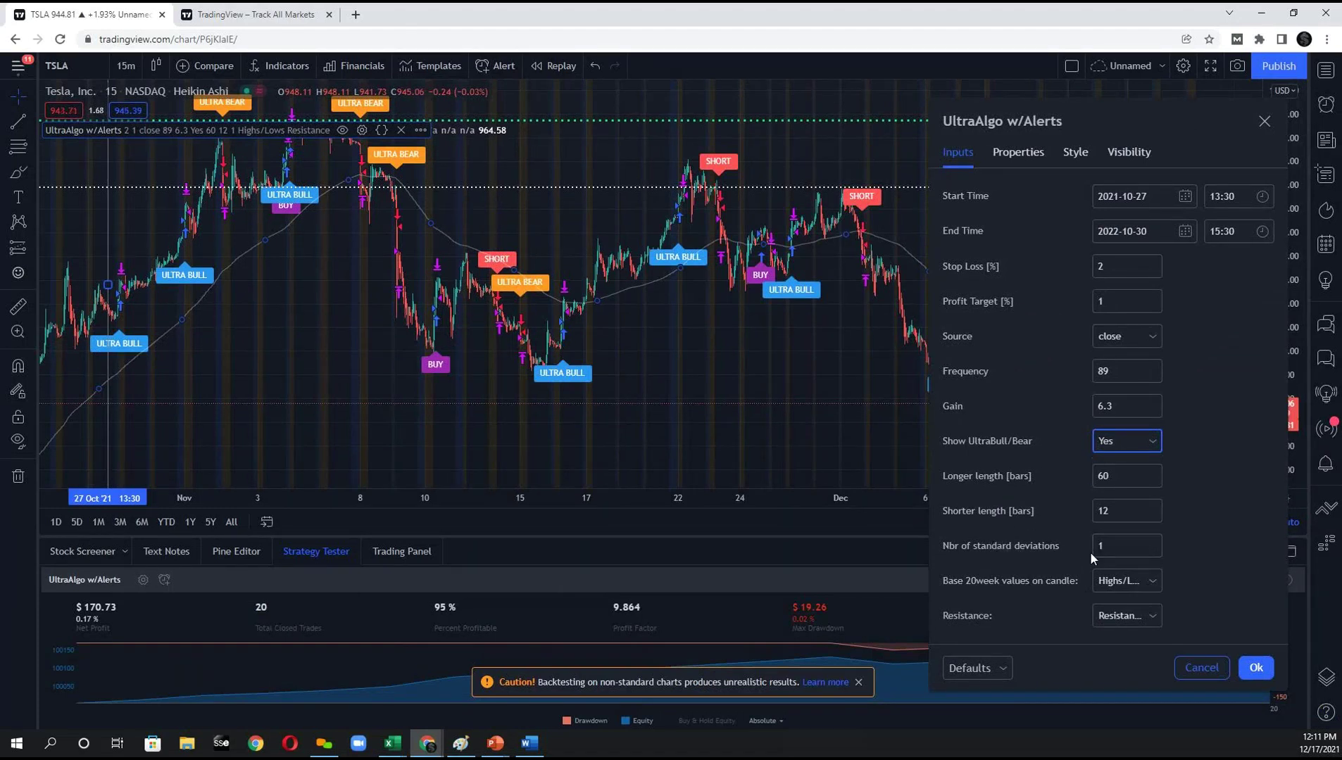
left_click(1152, 541)
left_click(1152, 542)
left_click(1152, 541)
left_click(1152, 542)
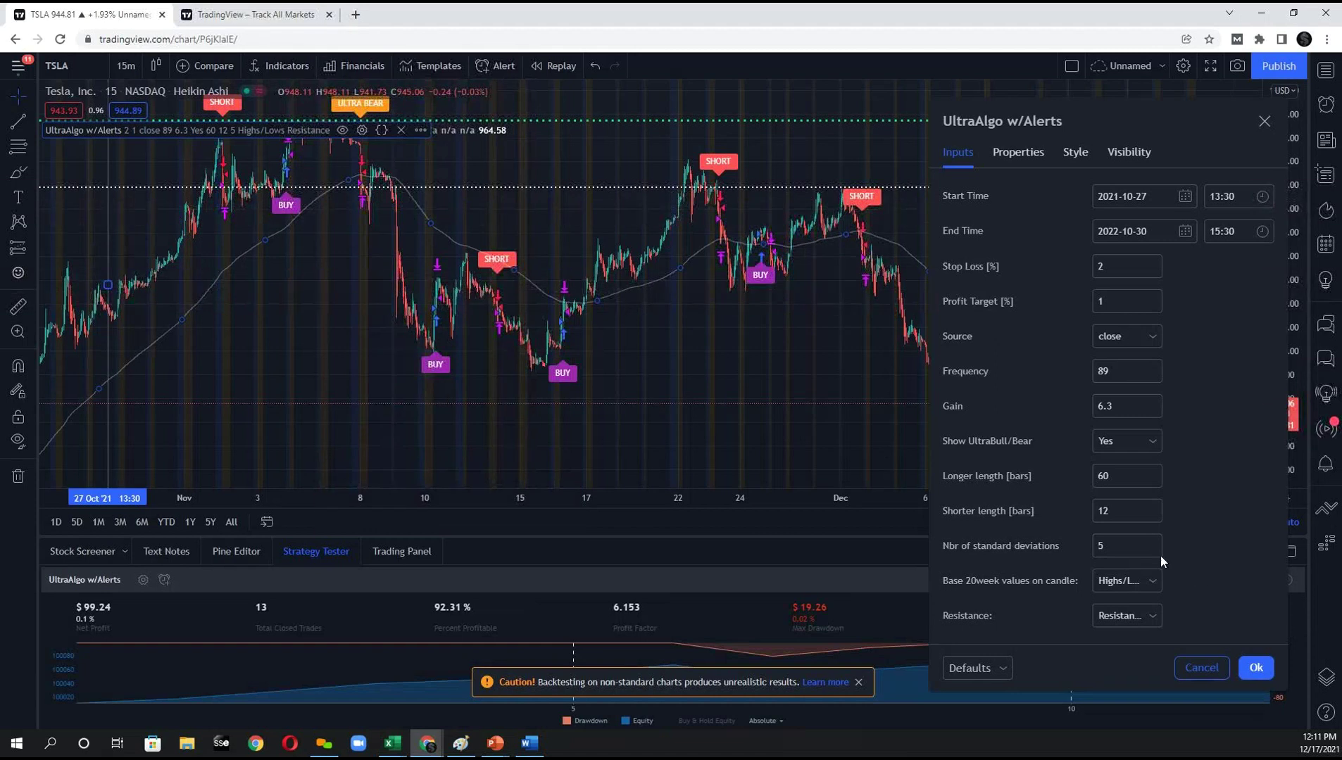
left_click(1157, 553)
left_click(1155, 551)
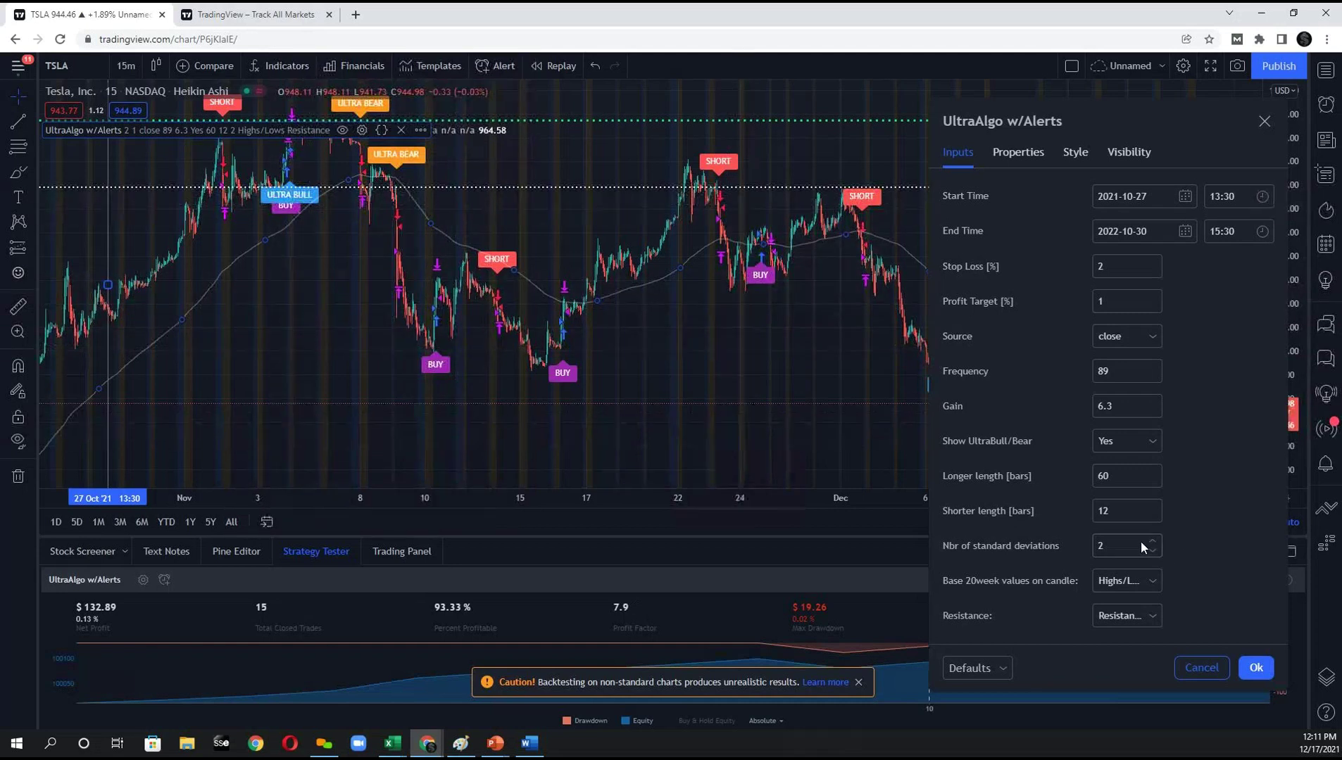
left_click(1154, 553)
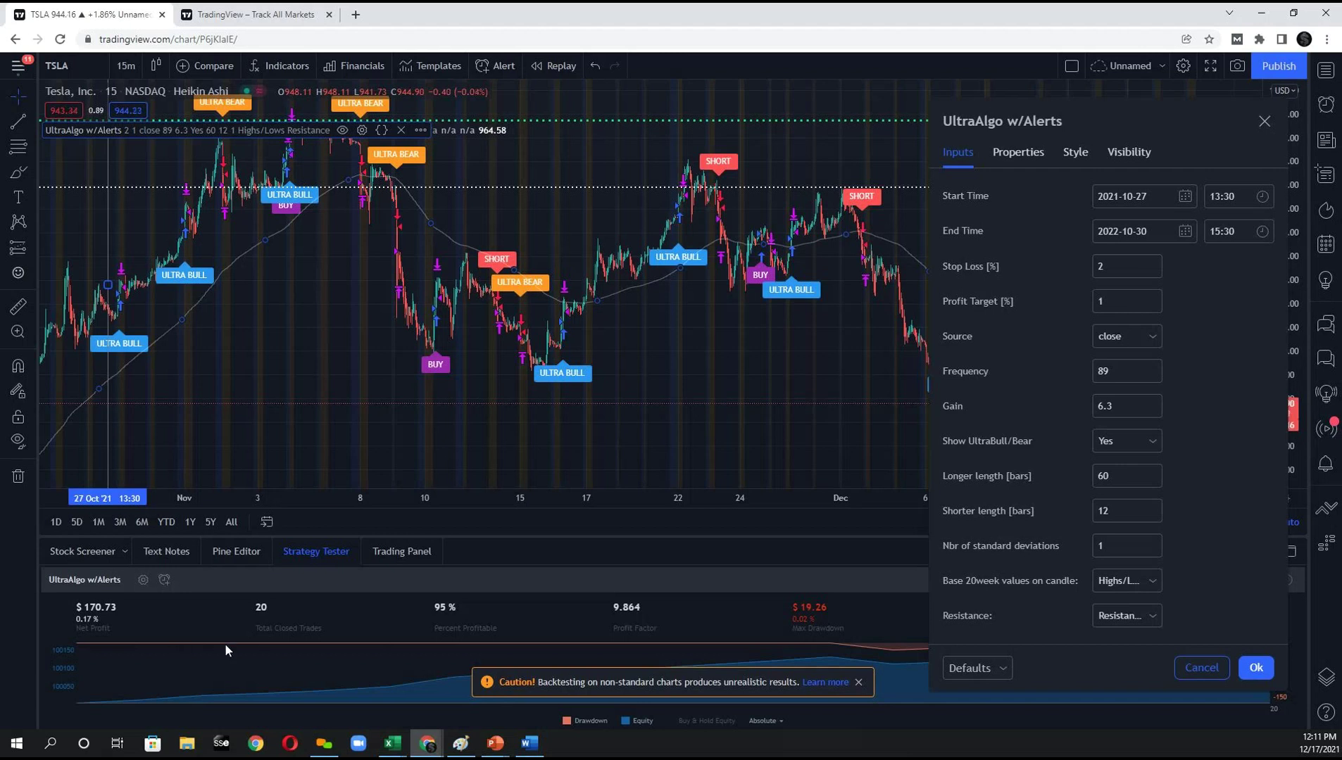
Inspect the Order size field in the strategy's Properties, then close the settings.
left_click(1038, 153)
left_click(1101, 269)
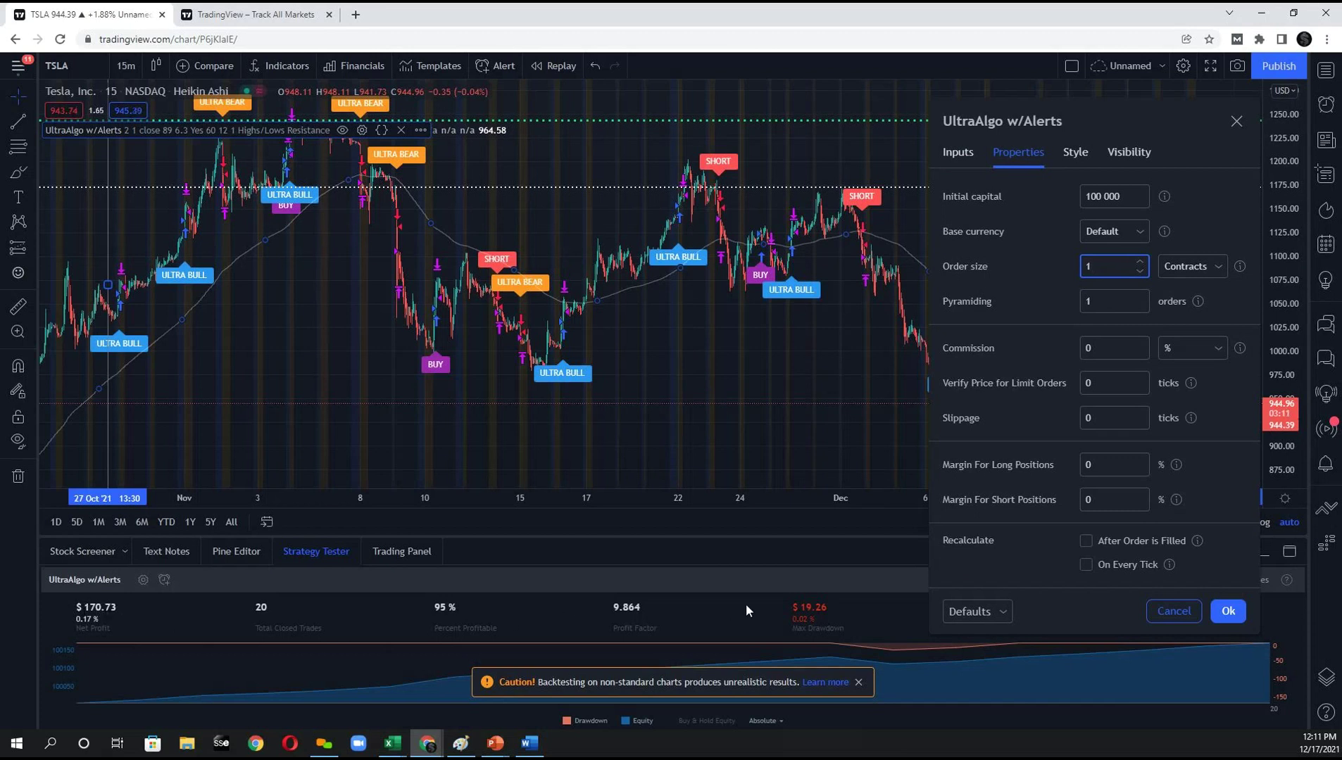
key("Escape")
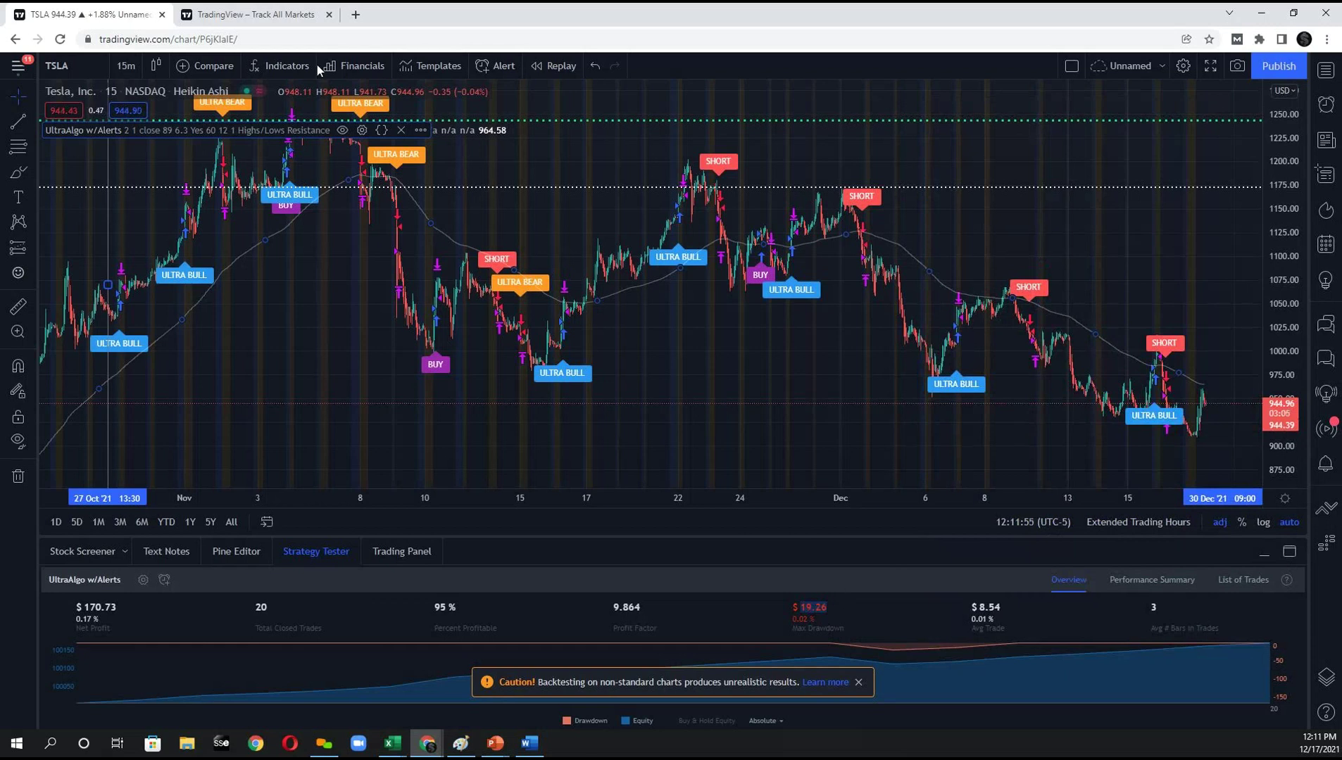
Reopen the UltraAlgo w/Alerts settings at the right edge on the Inputs tab.
left_click(362, 130)
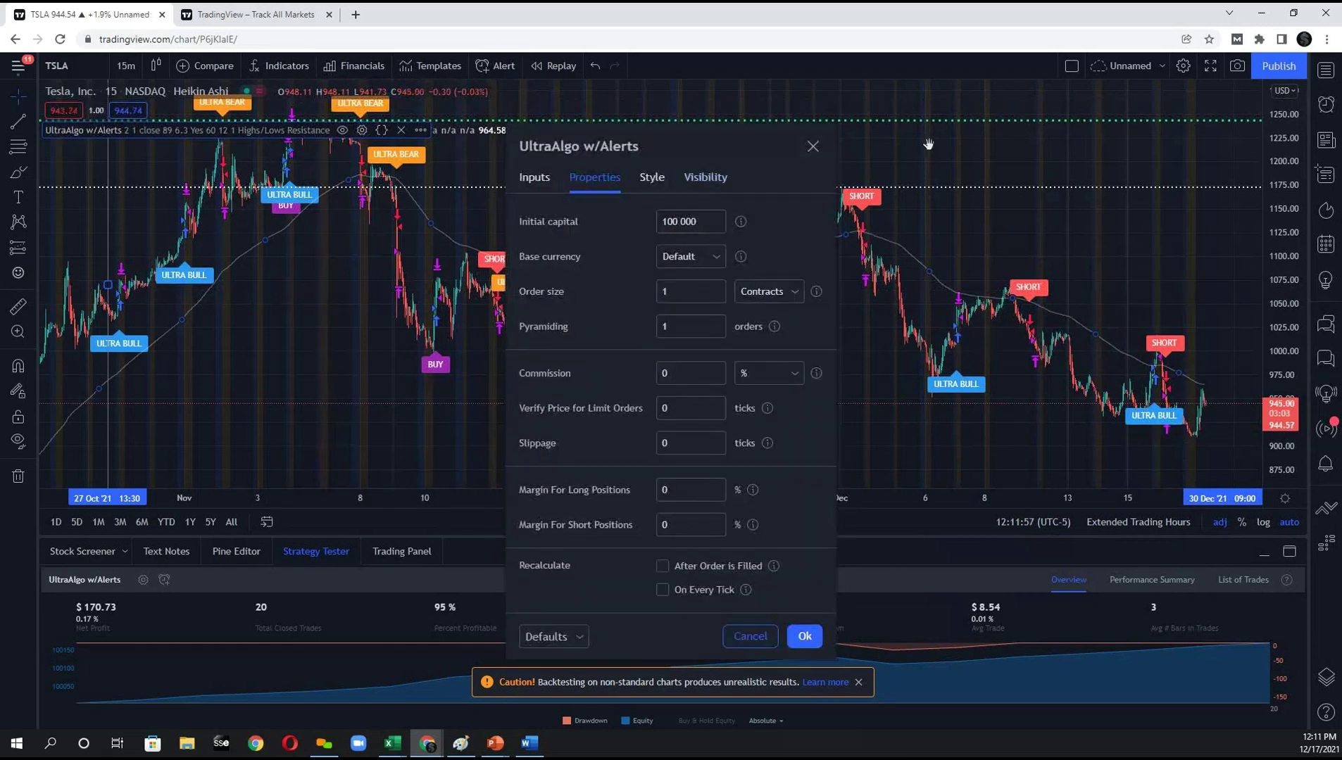
left_click_drag(928, 144, 1106, 151)
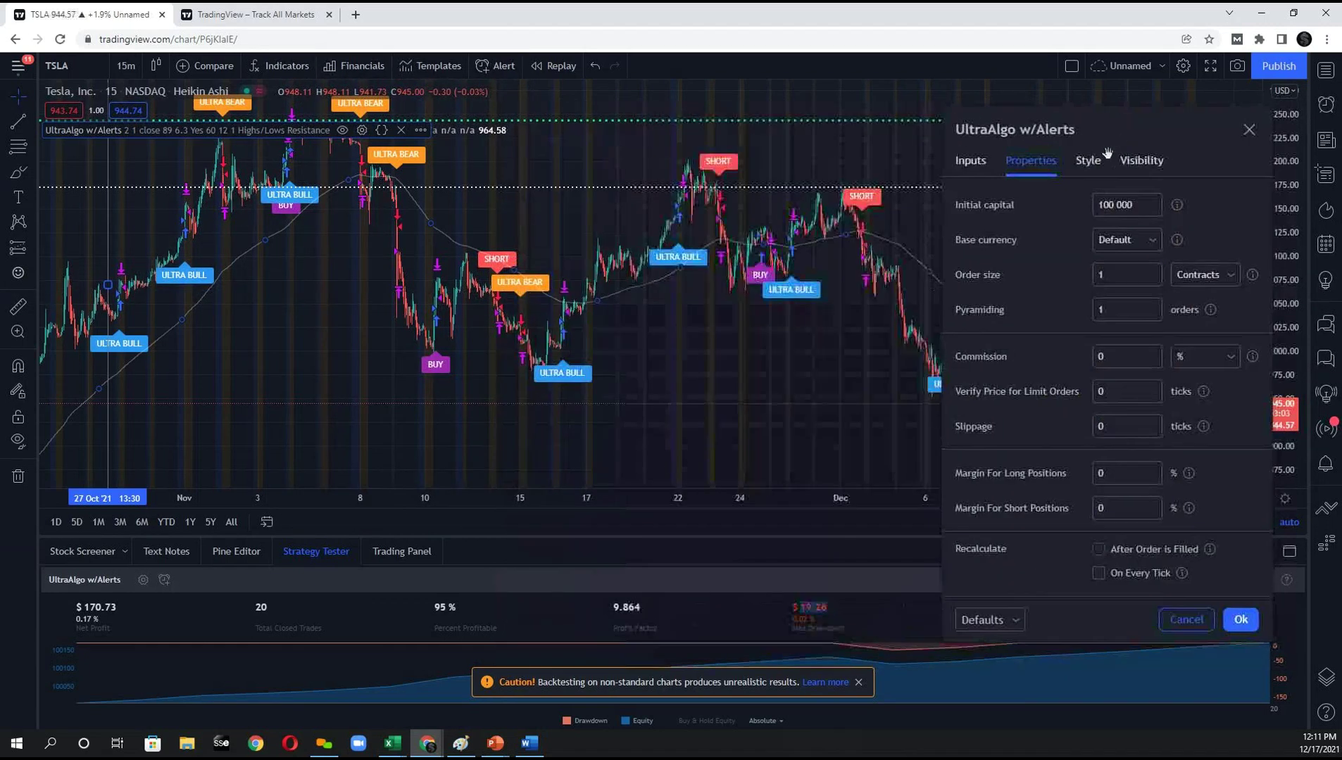
left_click(979, 163)
Raise Profit Target [%] to 2, try 3, return to 2, and apply.
left_click(1166, 306)
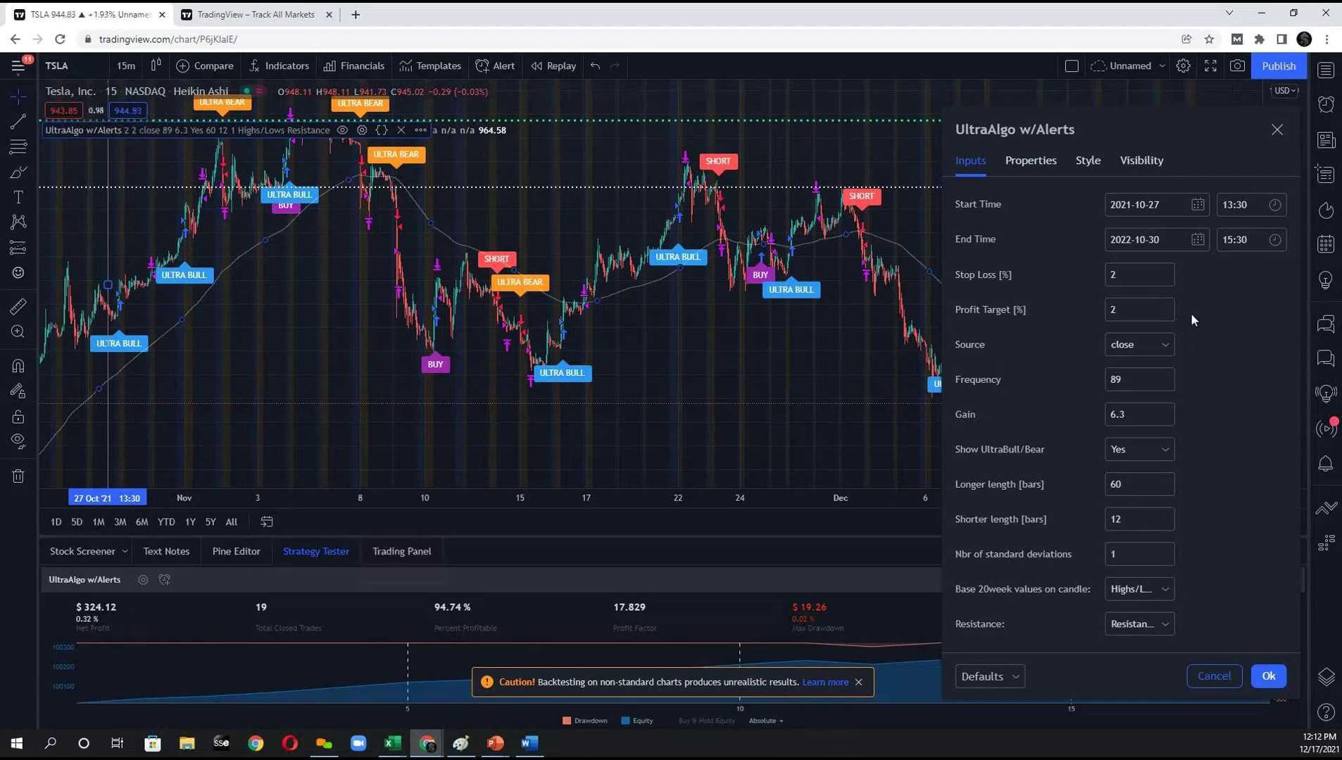
left_click(1165, 306)
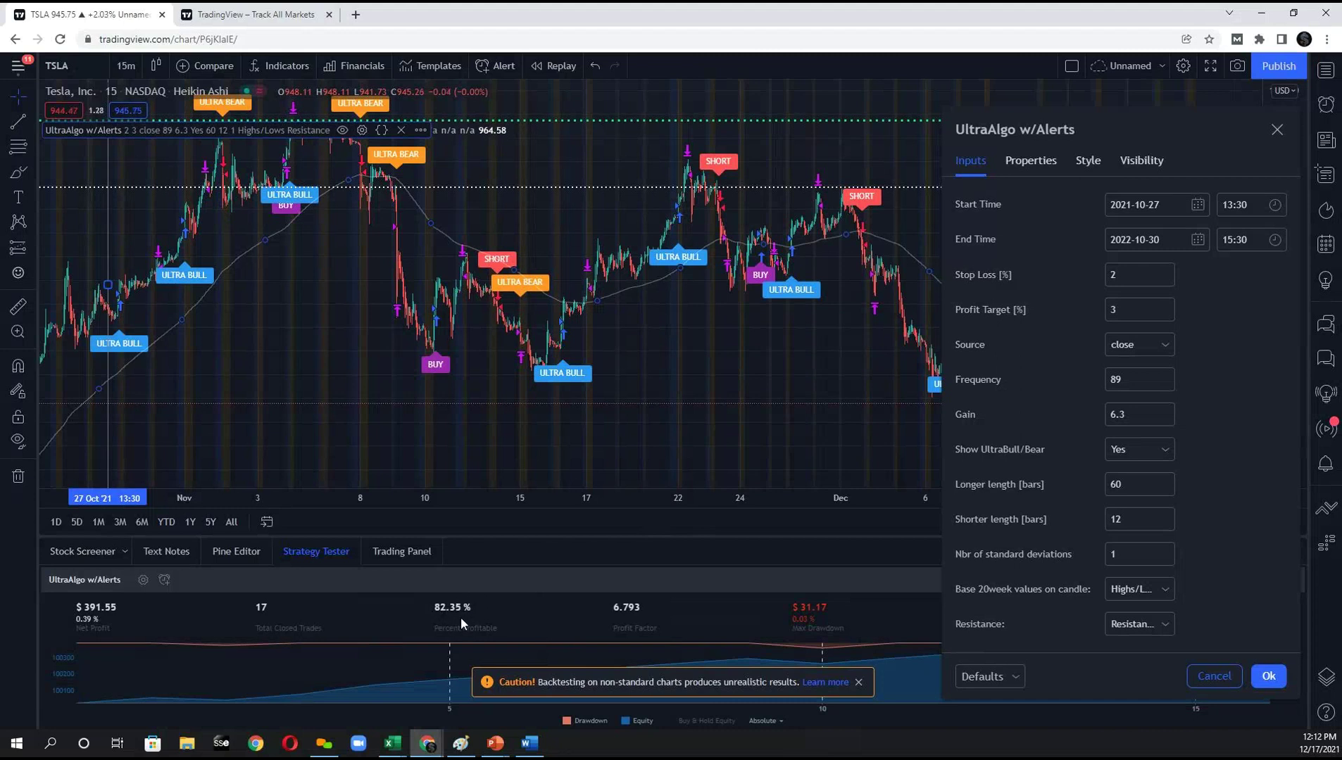
left_click(1166, 314)
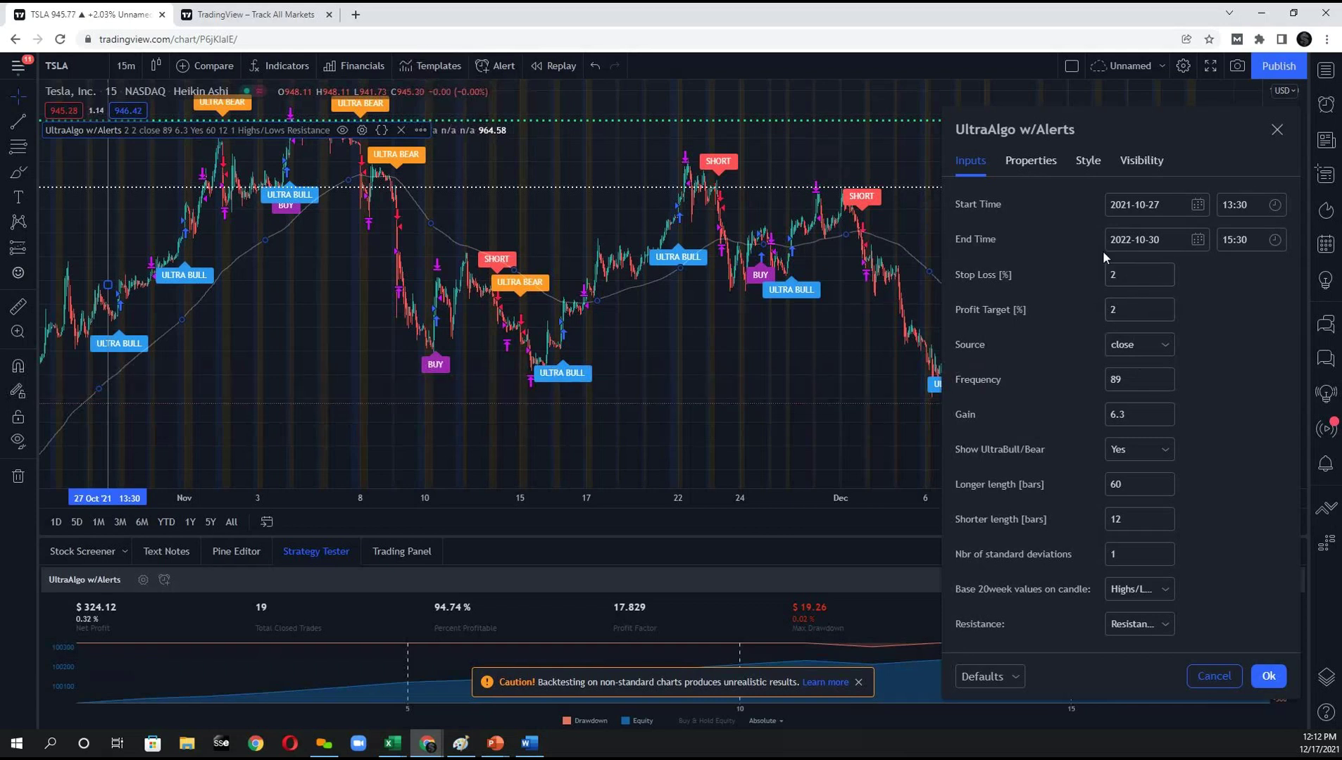
left_click(735, 391)
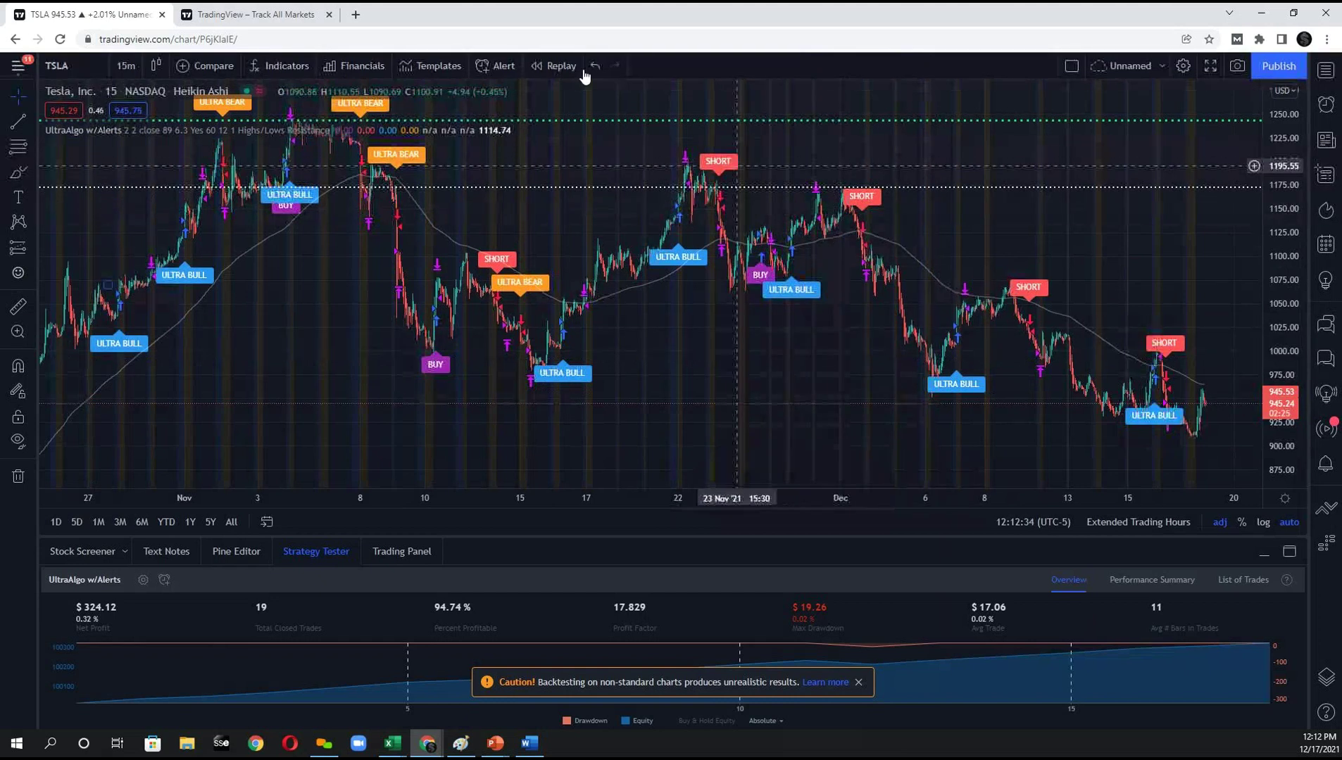
Start a new TSLA alert with UltraAlgo w/Alerts as its condition.
left_click(506, 64)
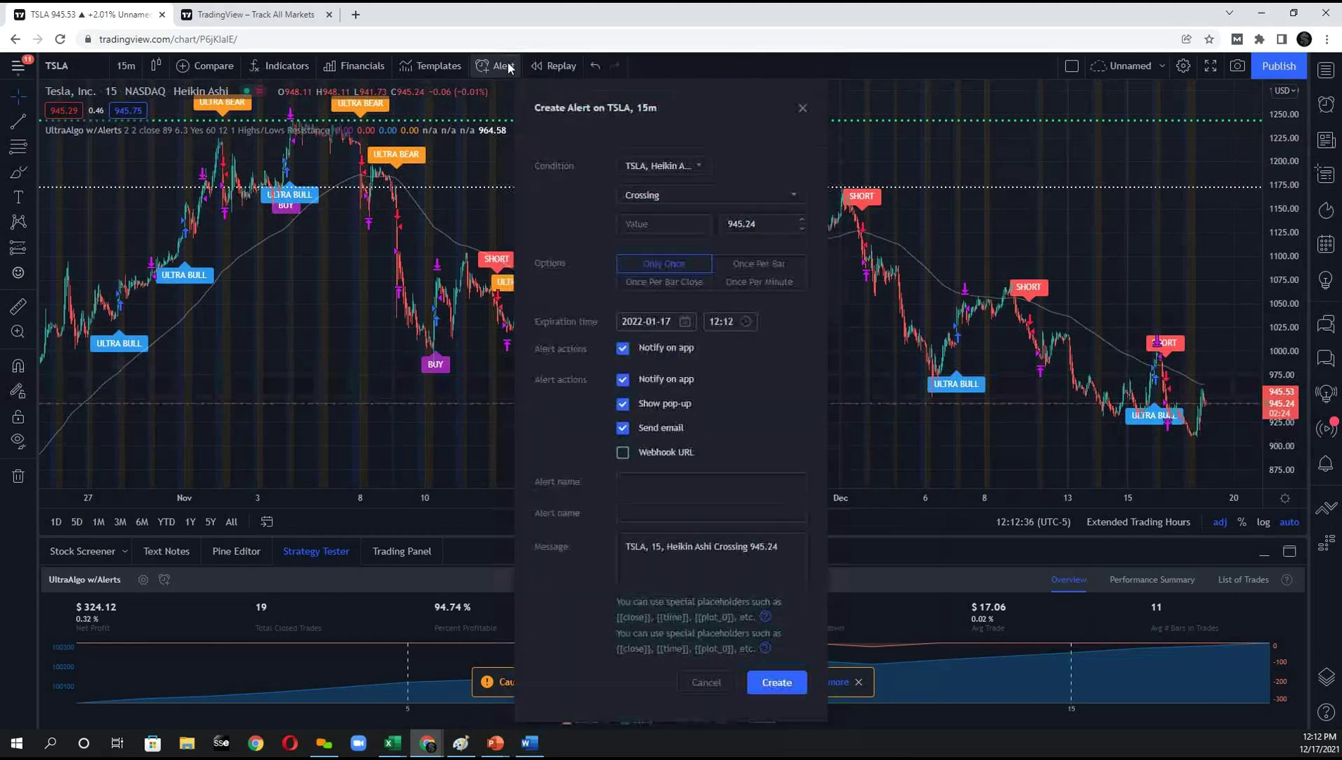
left_click(661, 166)
left_click(636, 191)
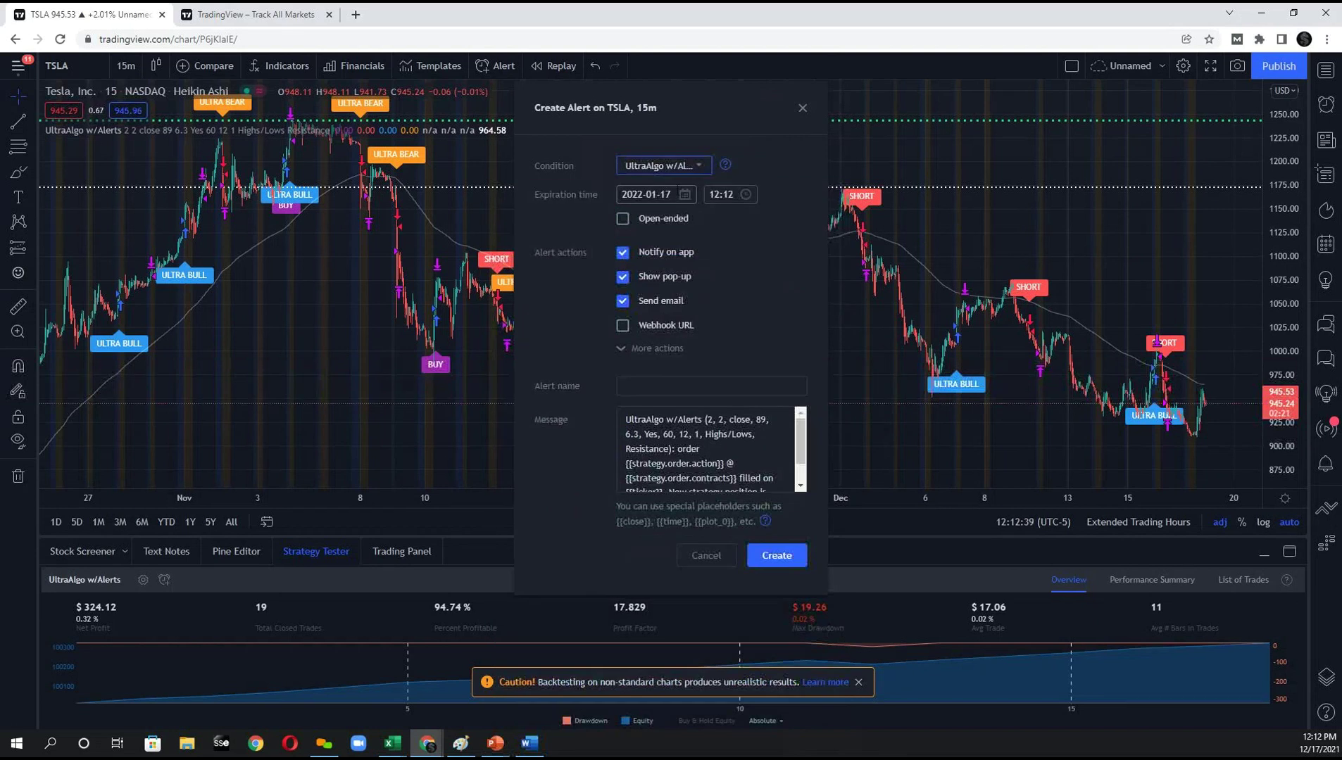
left_click_drag(716, 112, 959, 133)
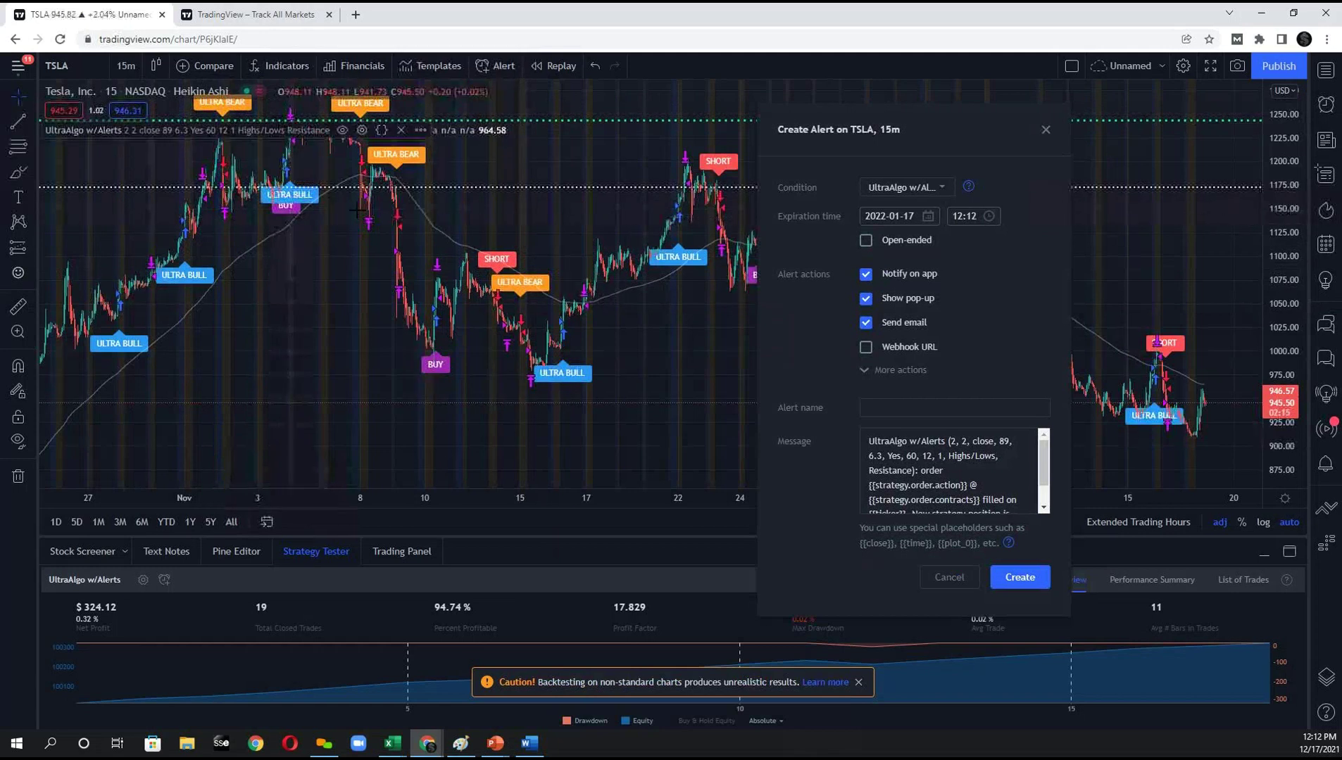
scroll(573, 299, "up", 10)
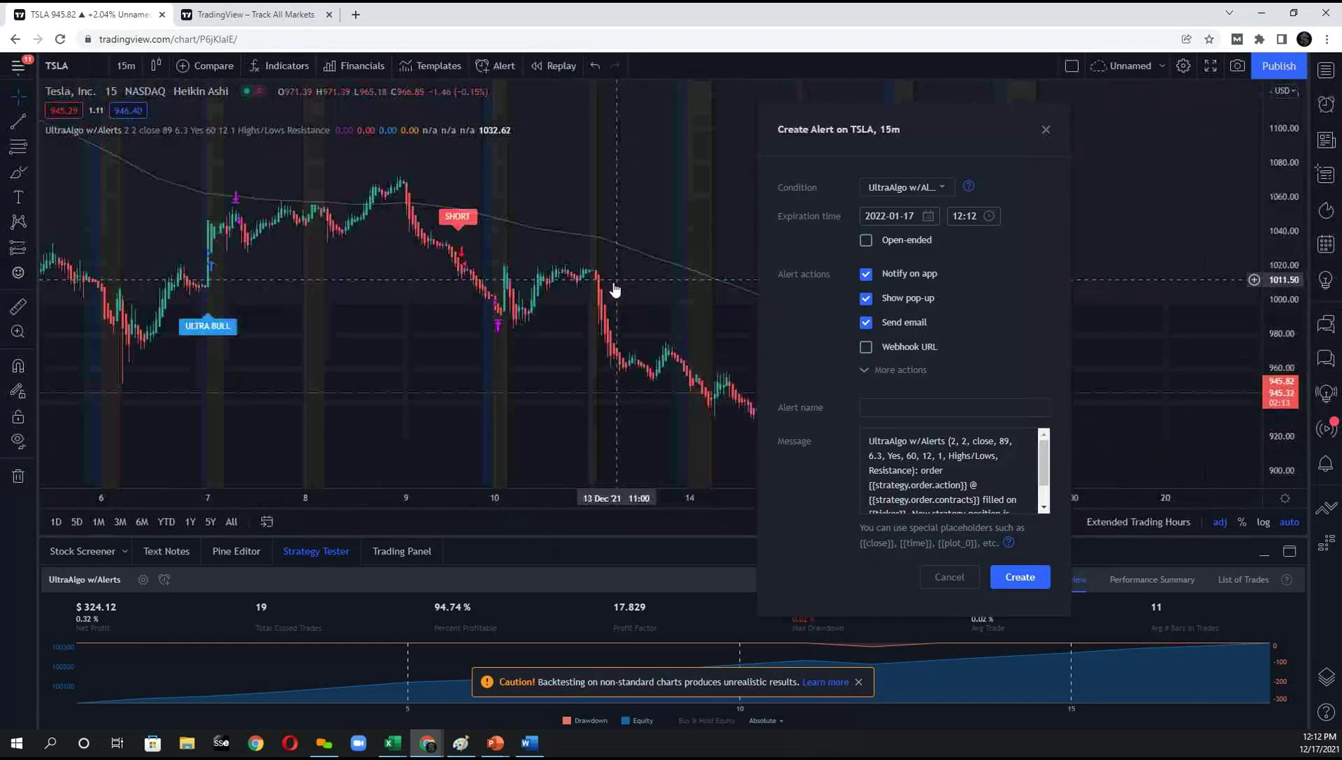
scroll(578, 282, "down", 6)
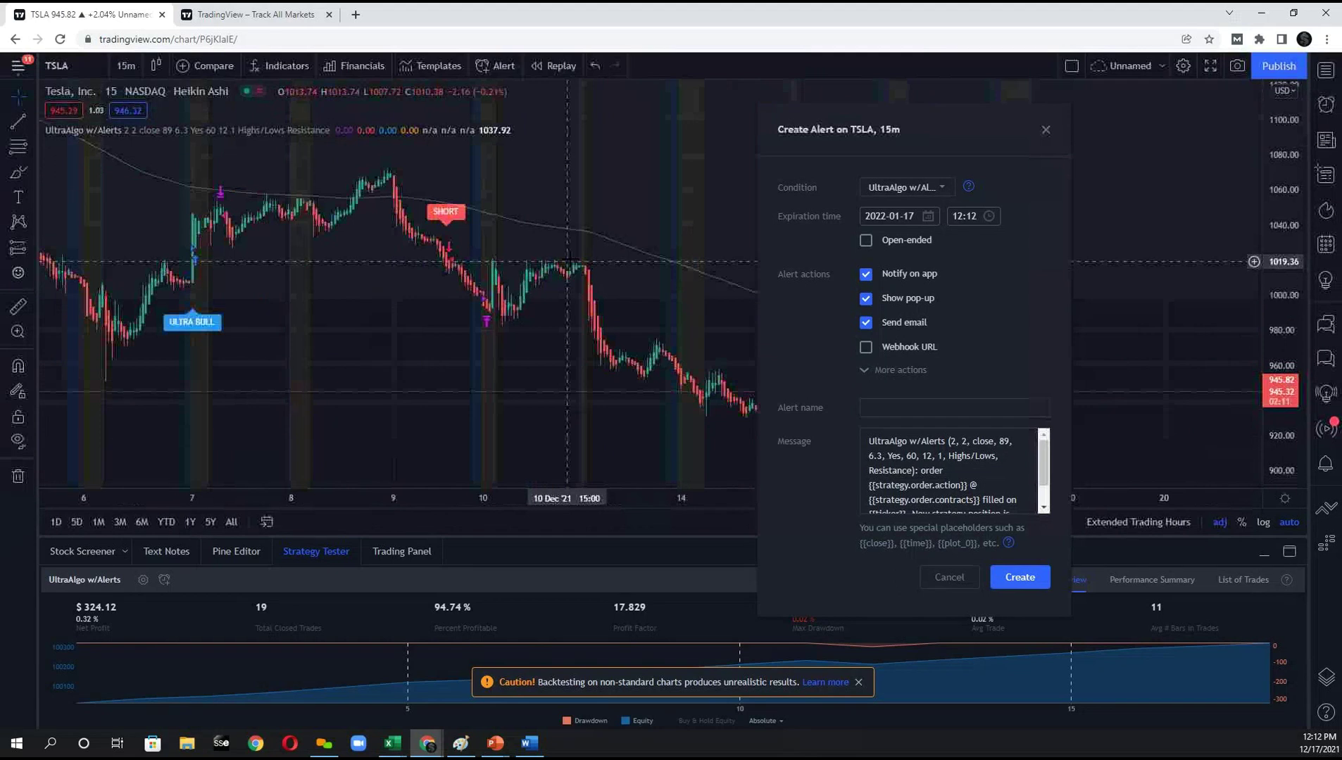
Name the alert 'TSLA - 15 Min', create it, and check it in the alerts list.
left_click(945, 407)
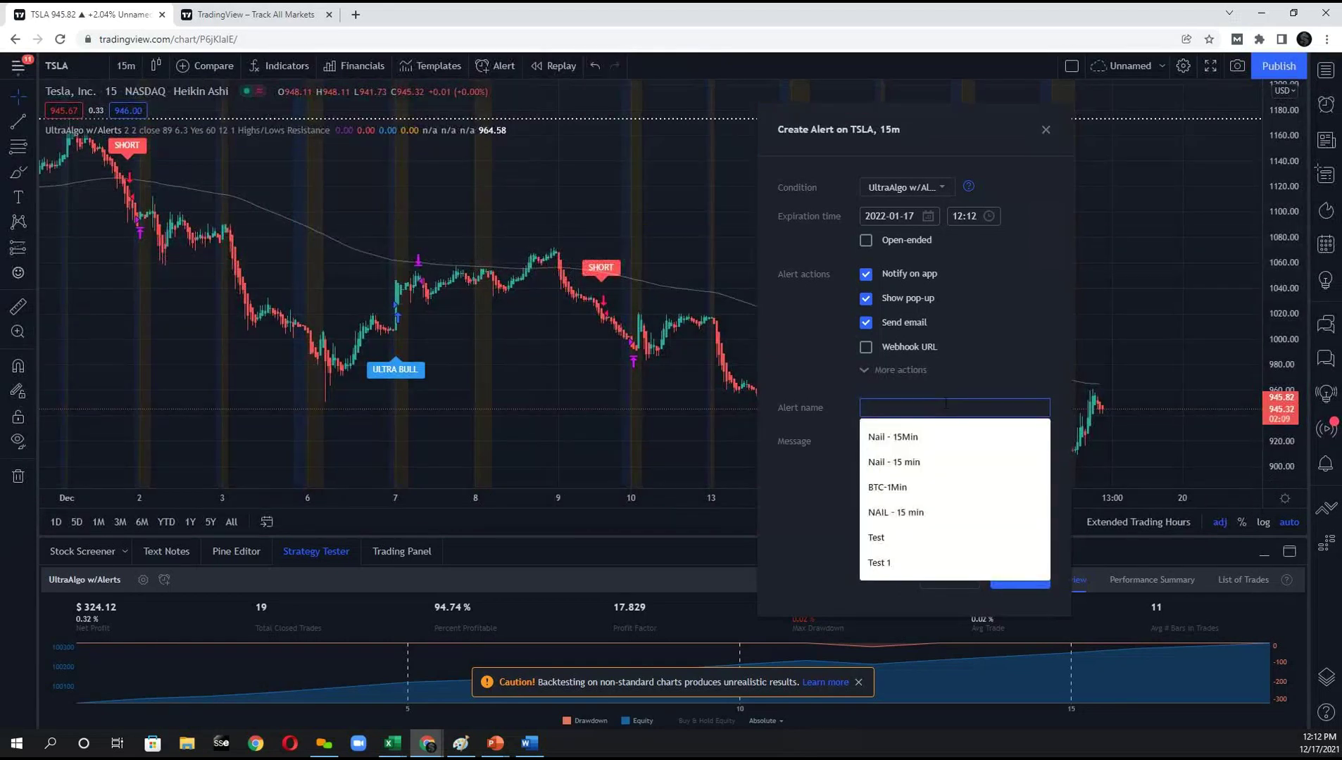
type("TSLA")
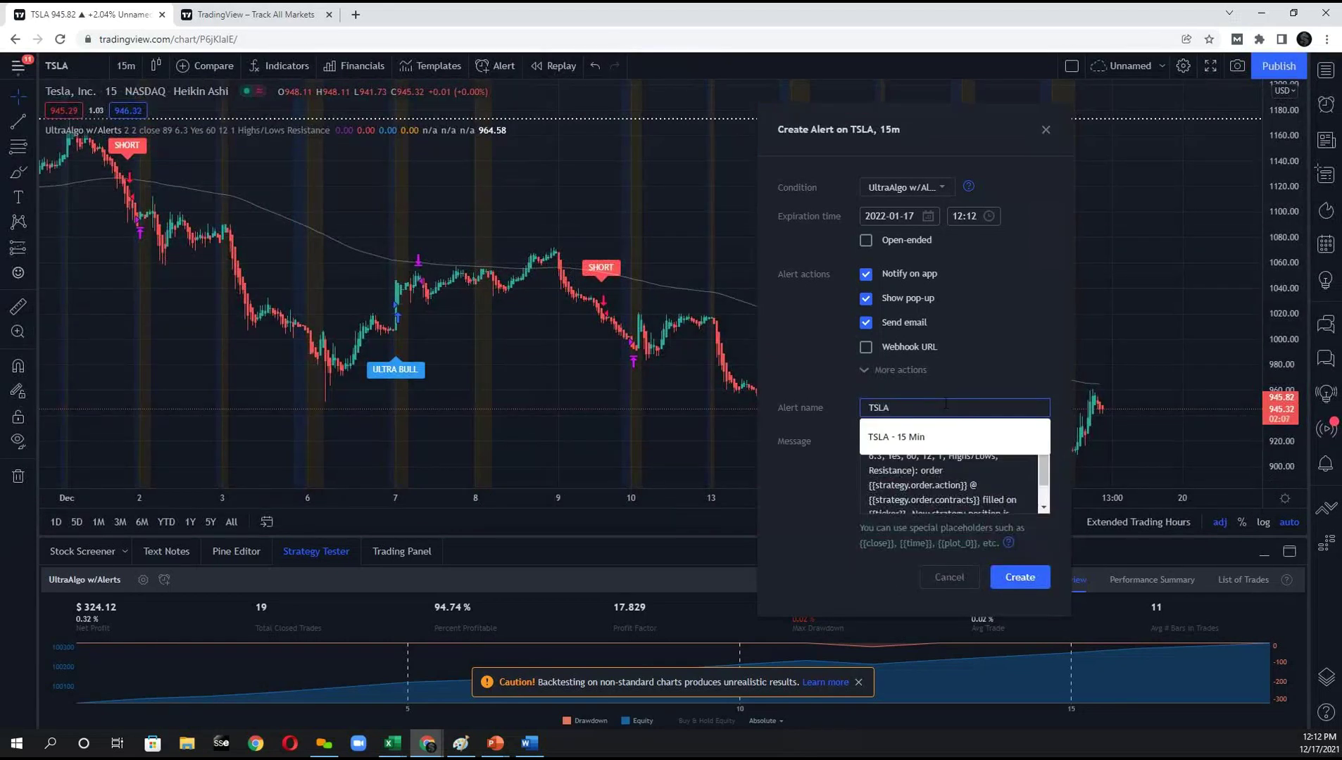
type(" - 15 Min")
left_click(1025, 579)
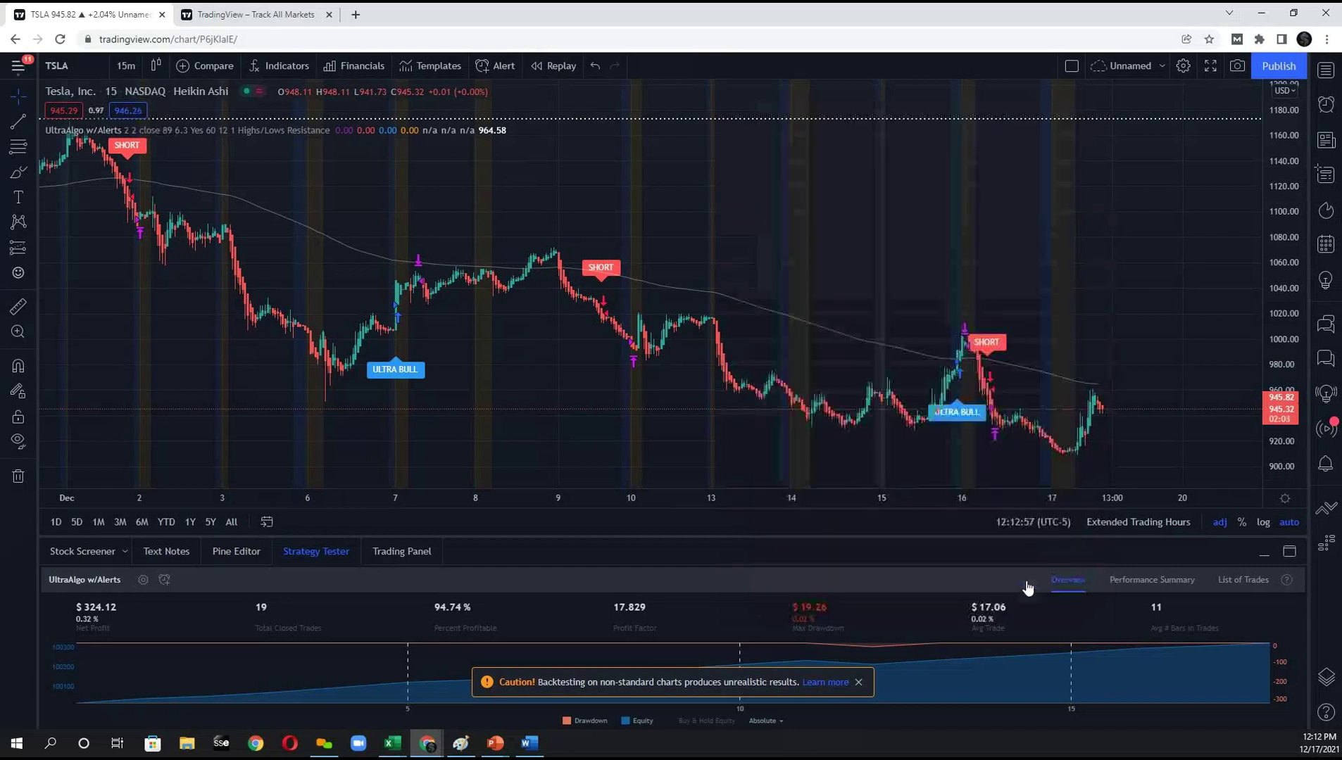
left_click(1325, 104)
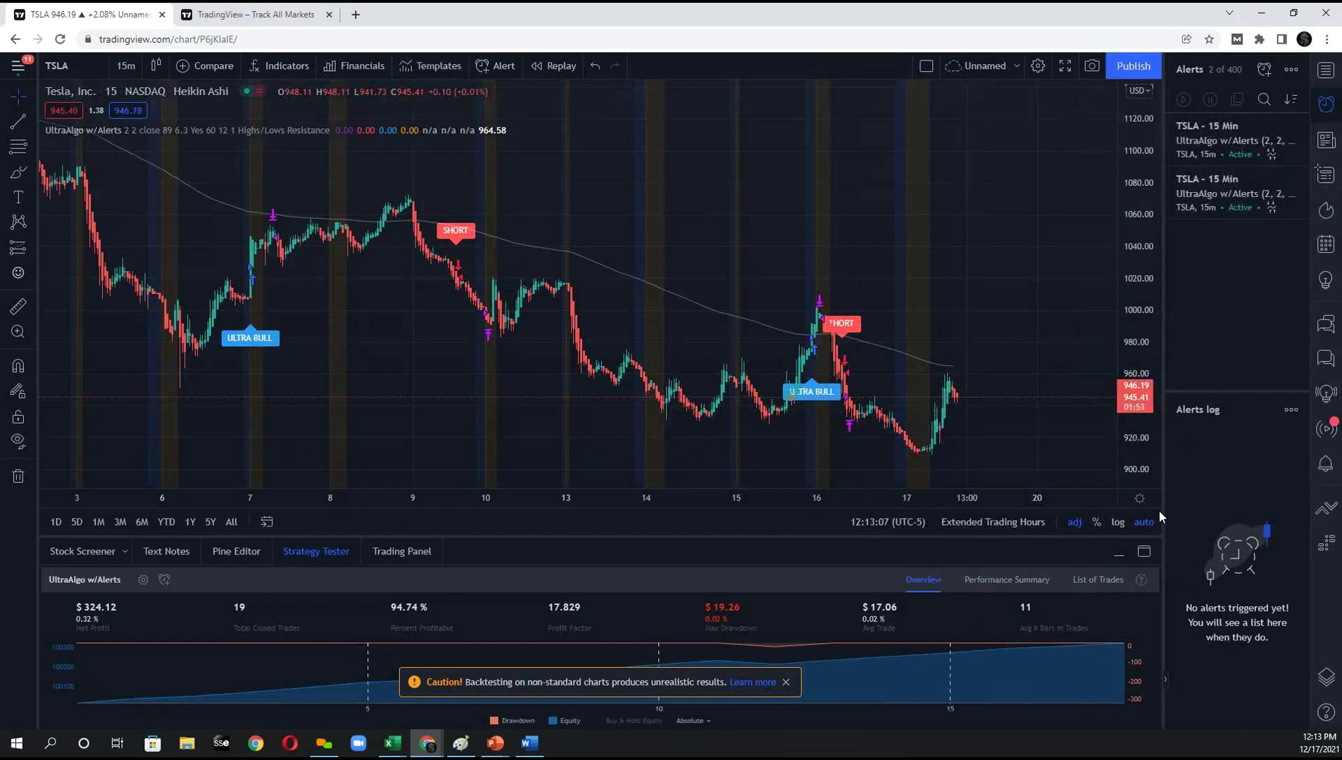
left_click(1332, 108)
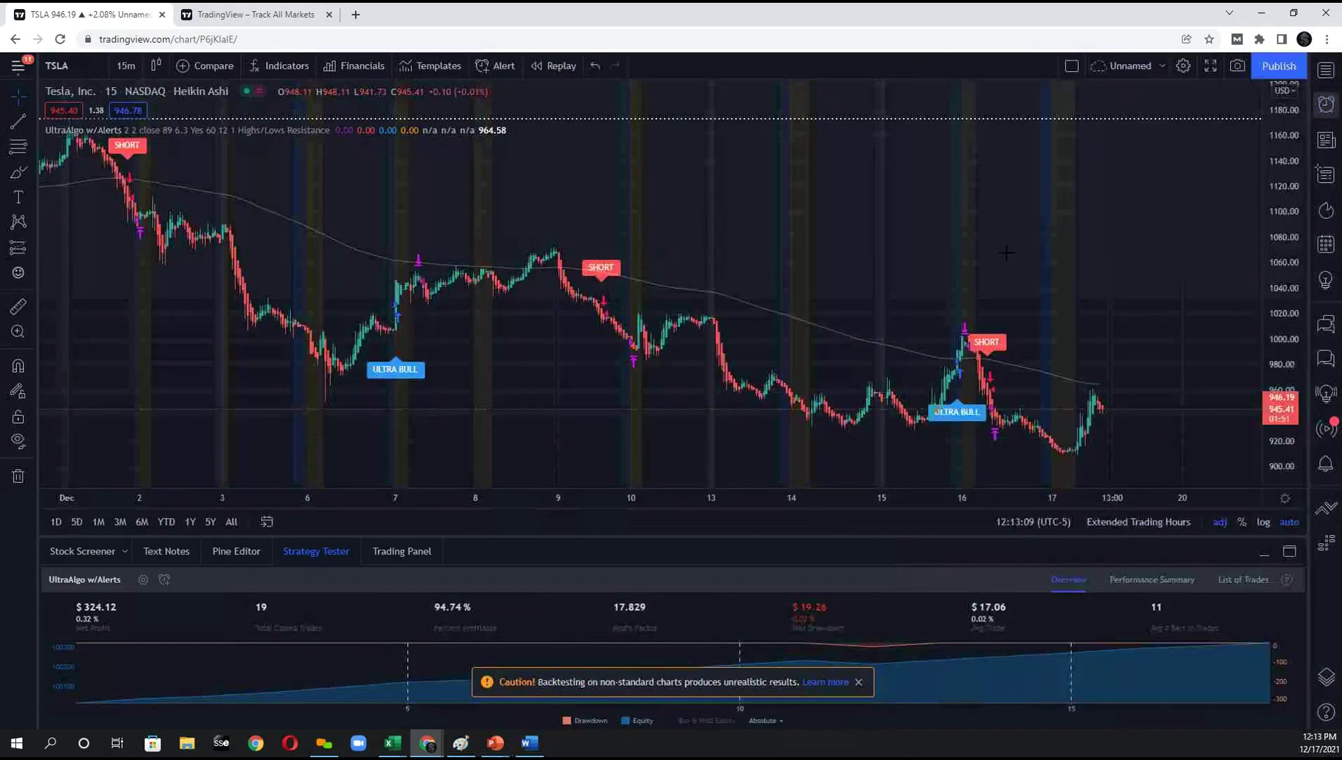
Set Show UltraBull/Bear to No in the UltraAlgo w/Alerts inputs to compare the chart.
scroll(1006, 256, "down", 3)
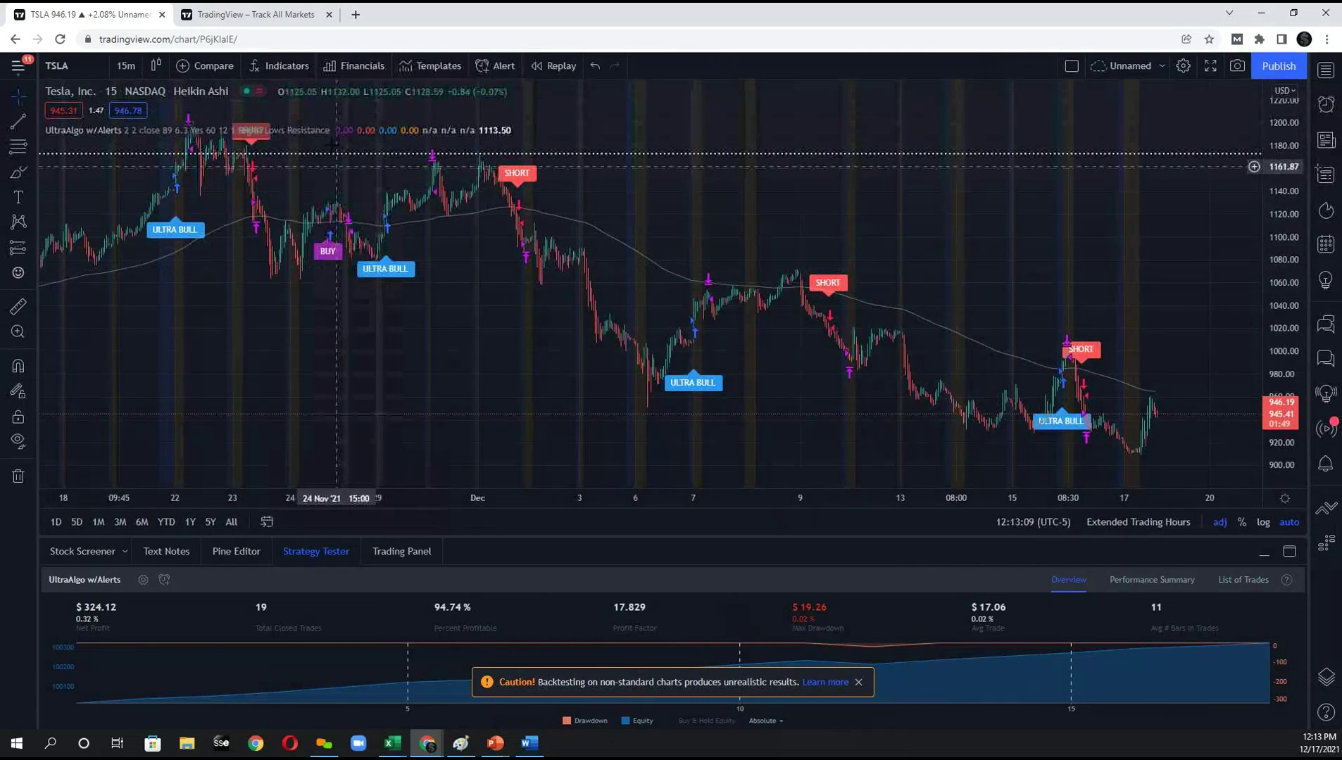
left_click(363, 131)
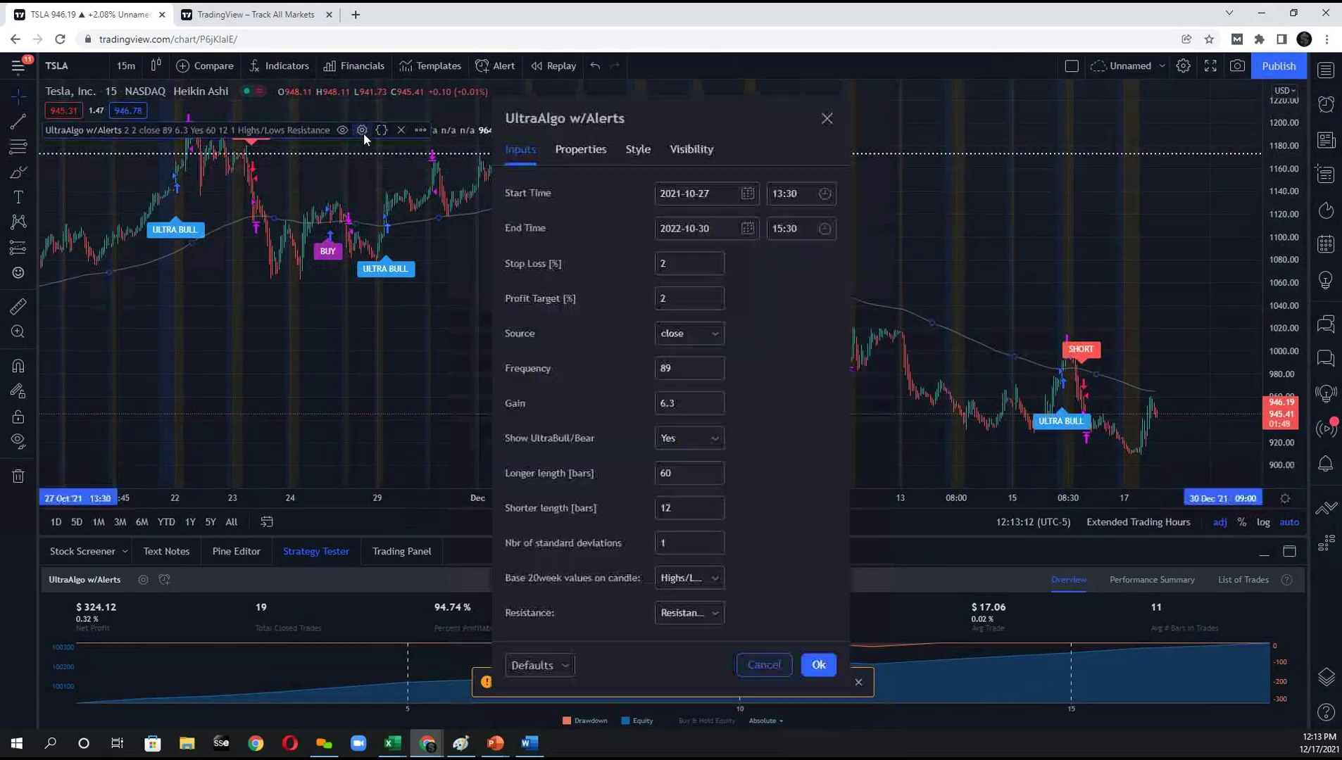
left_click(719, 437)
left_click(680, 487)
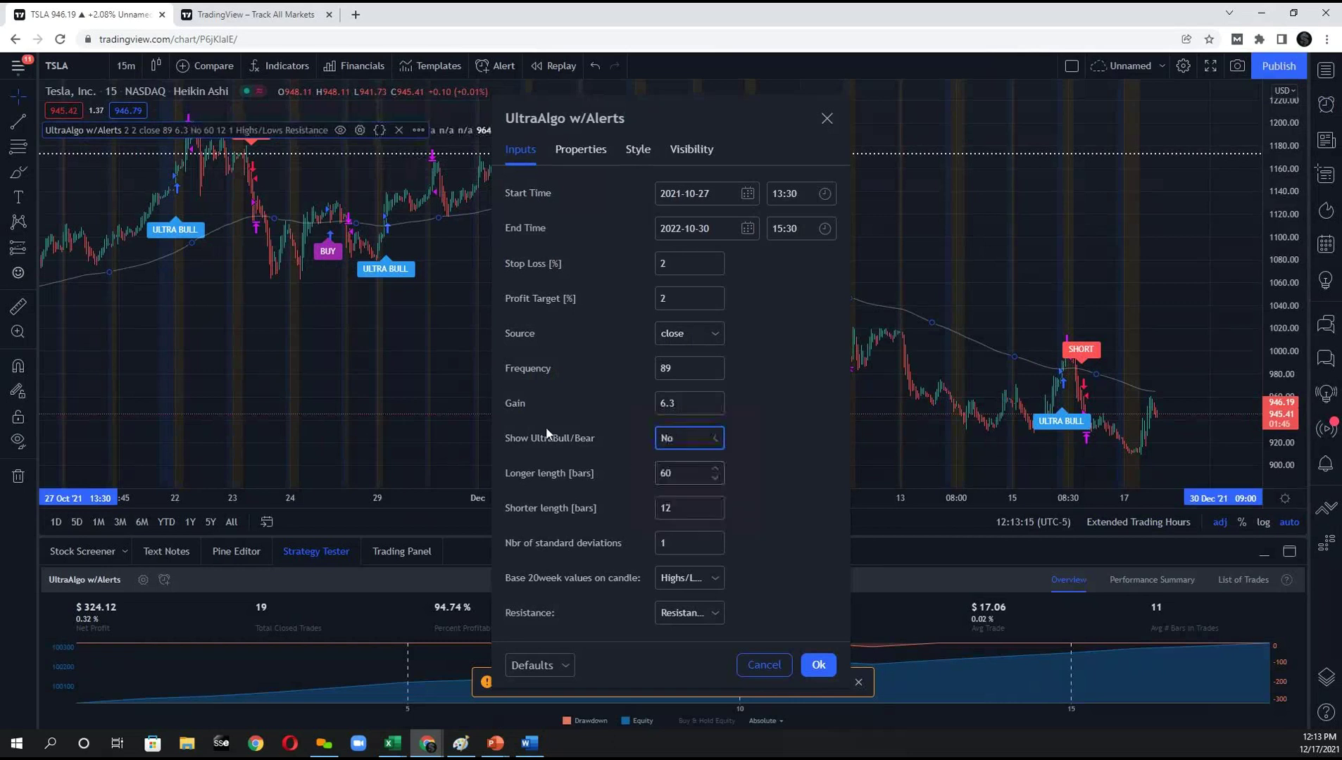
left_click_drag(710, 105, 1036, 478)
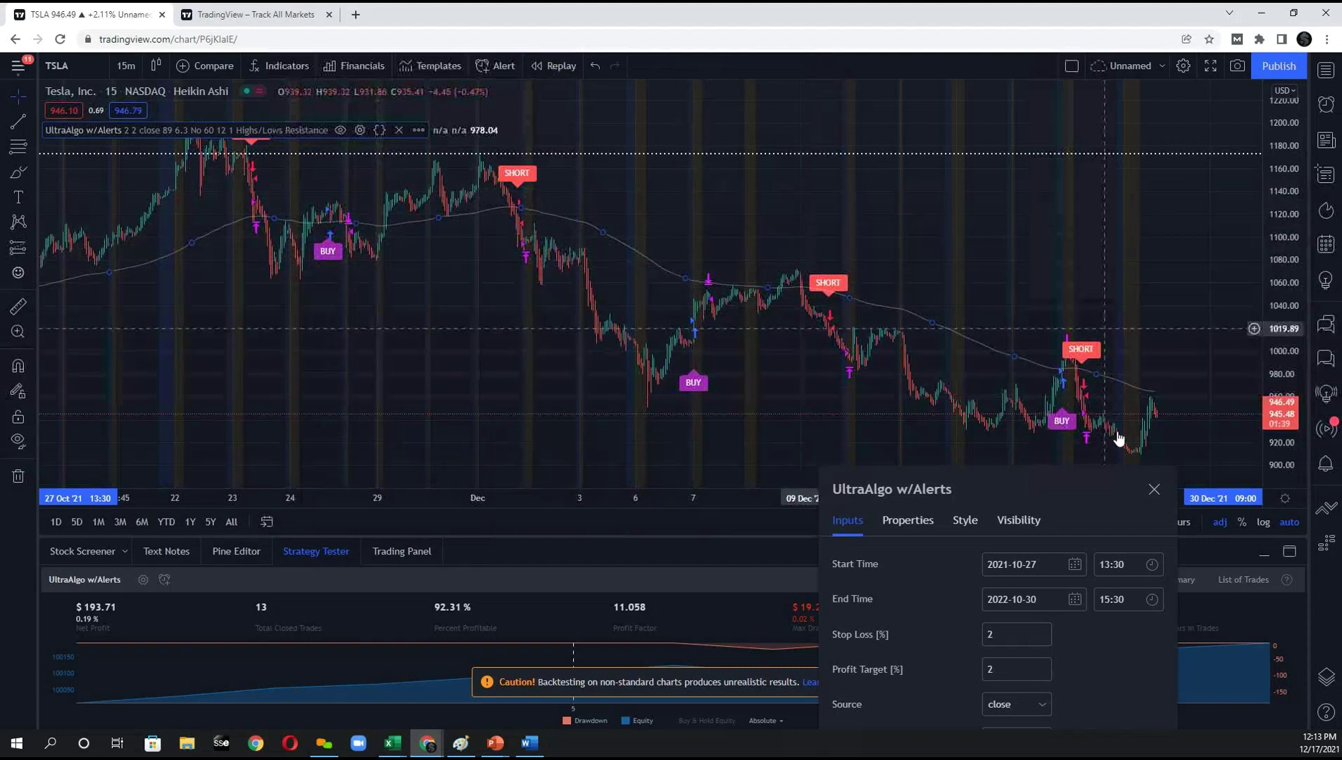
Set Show UltraBull/Bear back to Yes to restore the Ultra Bull/Bear labels.
scroll(494, 323, "down", 3)
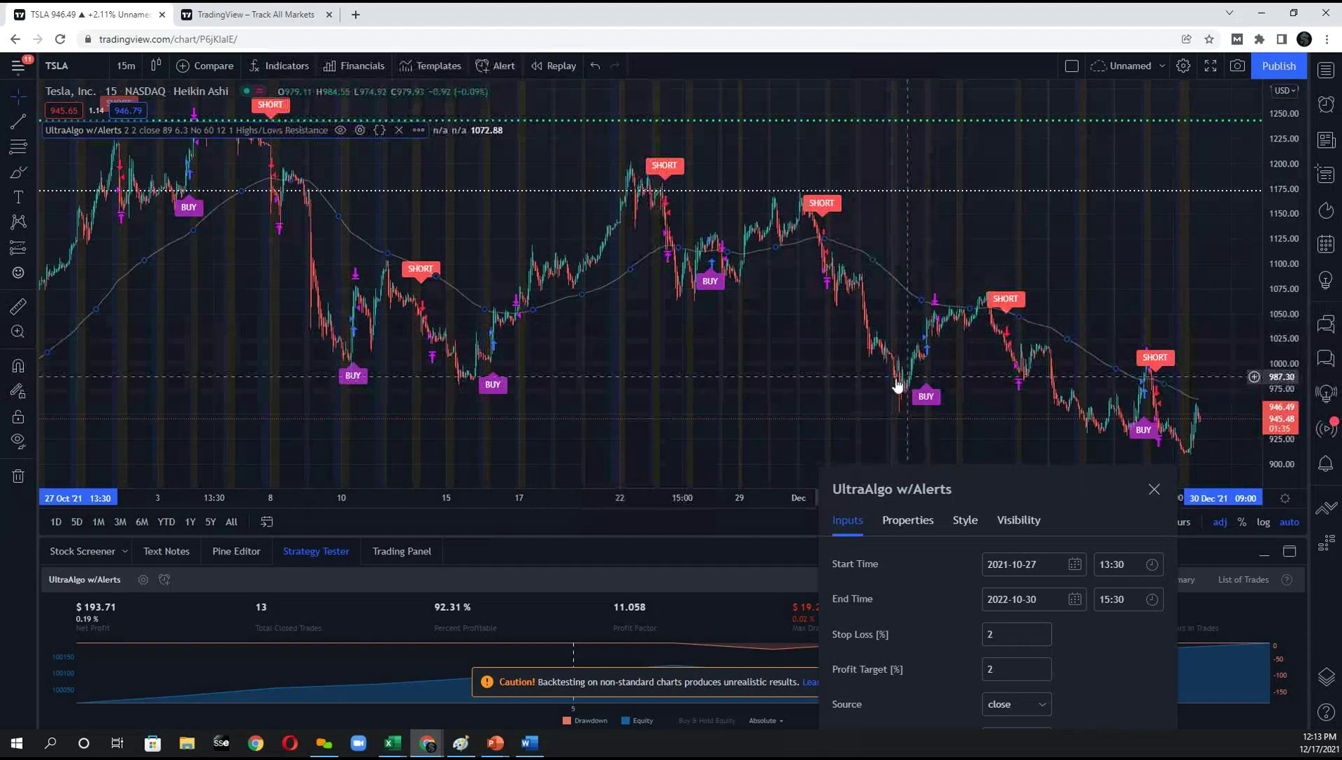
left_click_drag(987, 484, 1005, 135)
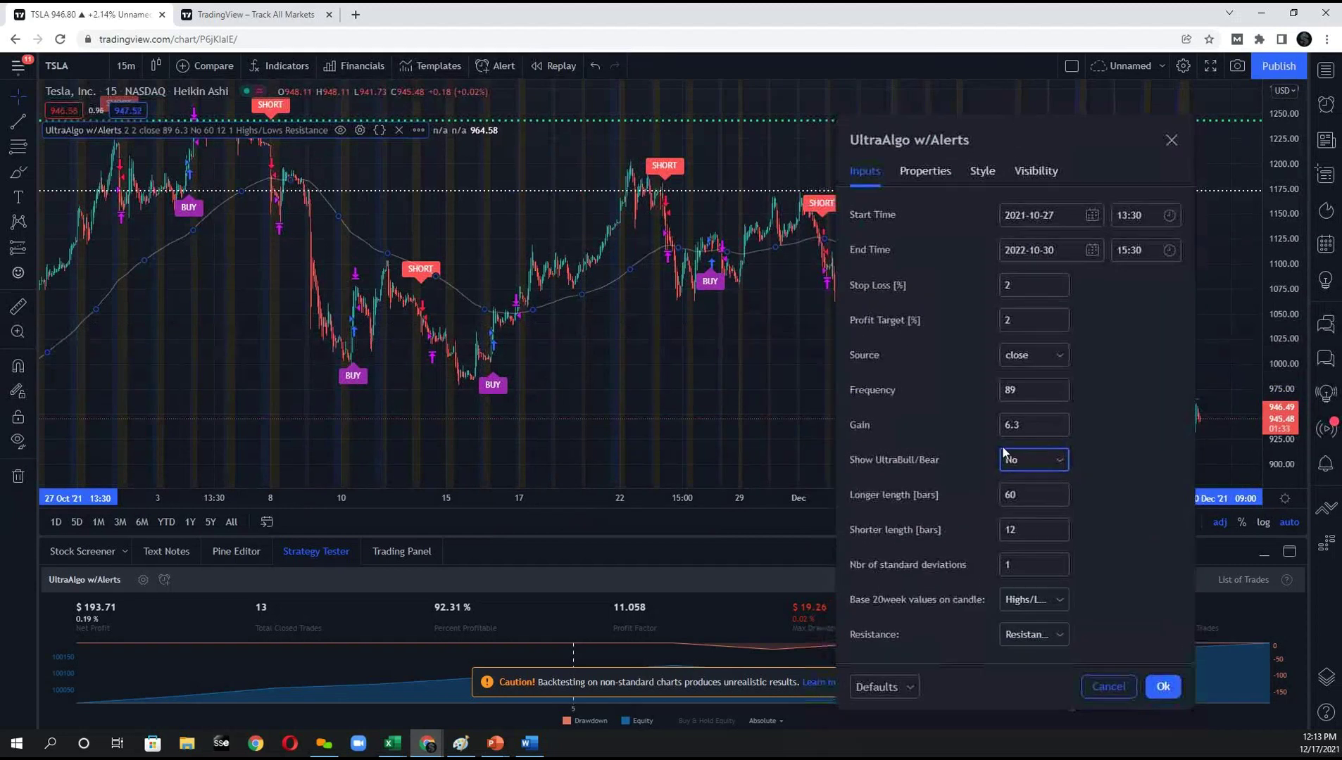
left_click(1062, 462)
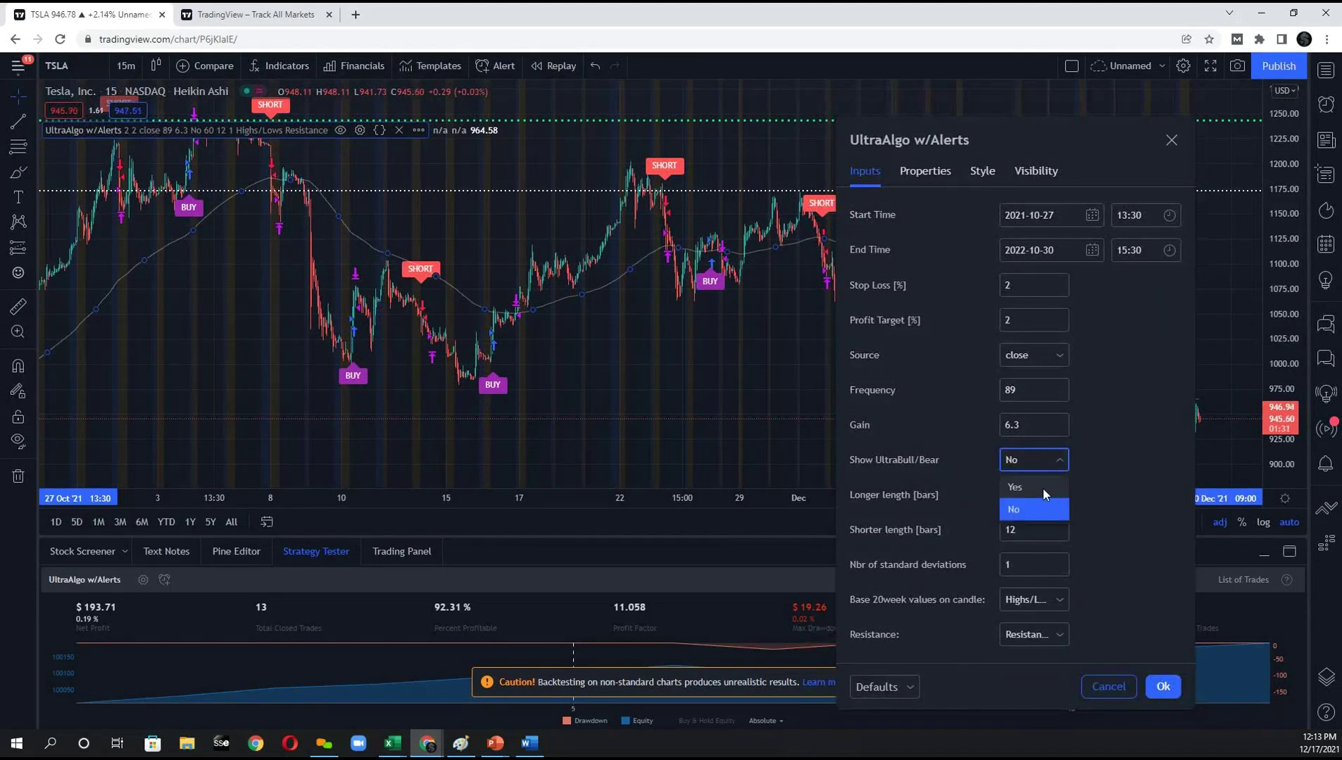
left_click(1044, 487)
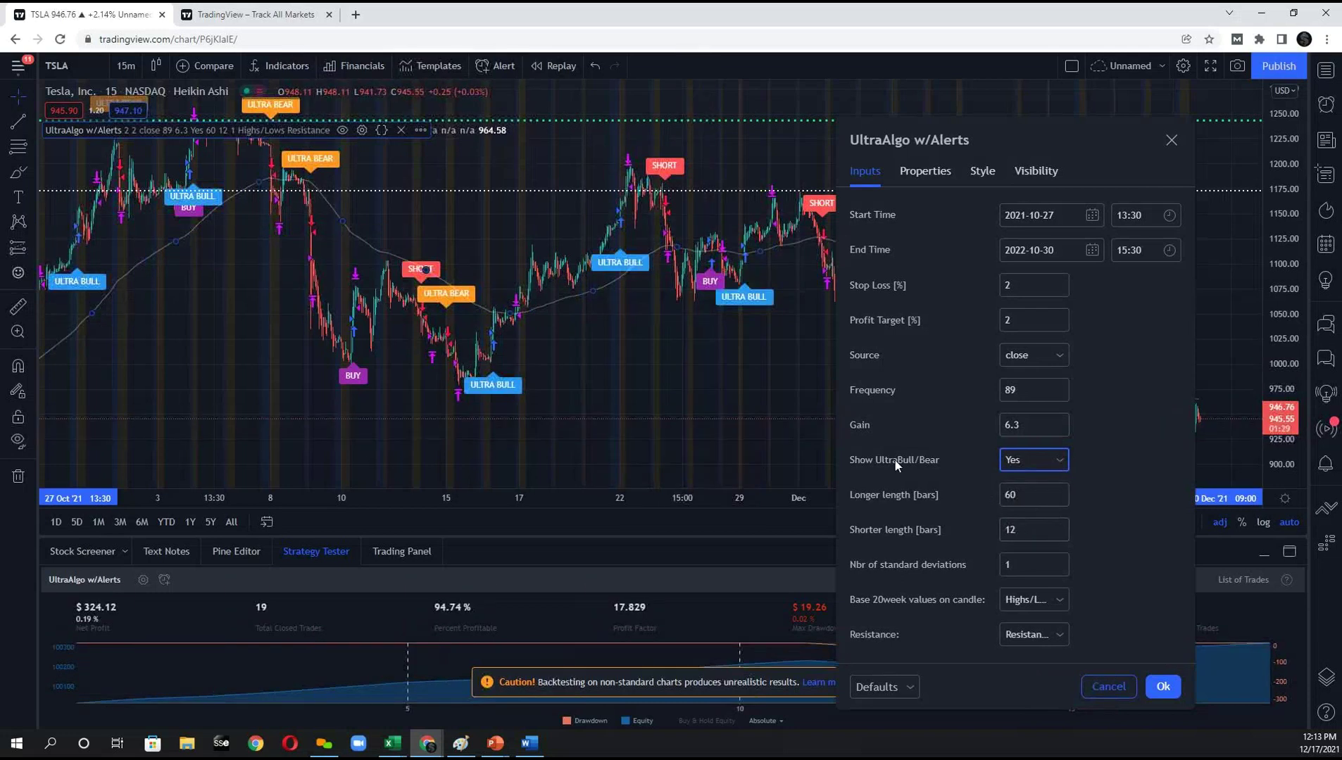